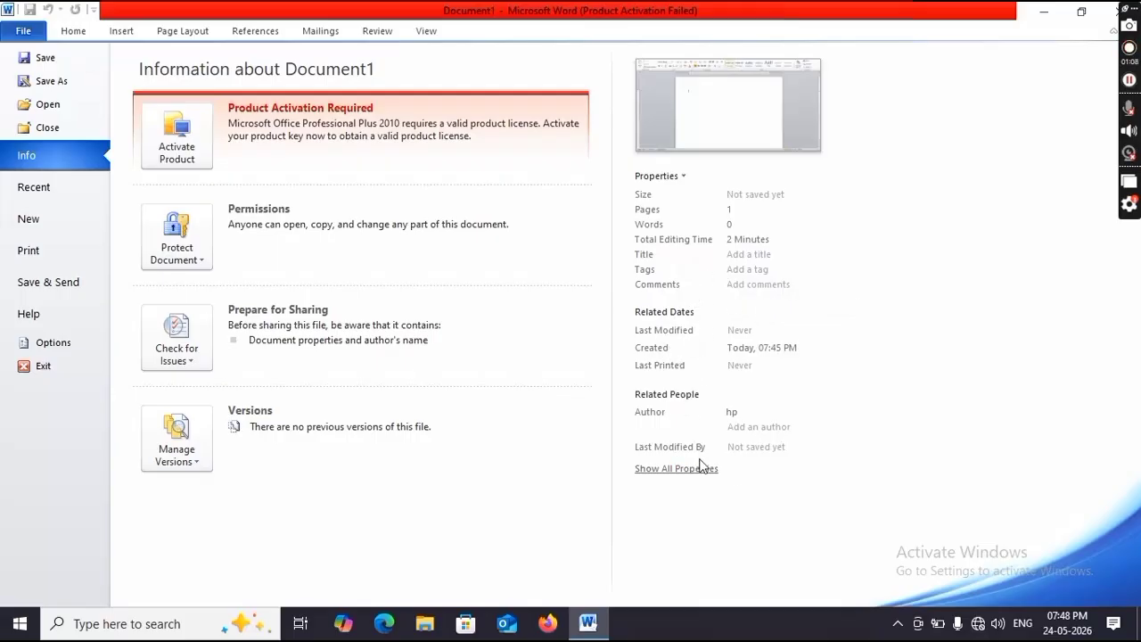
# - Insert the built-in Austere cover page and select its company name placeholder
pyautogui.click(72, 31)
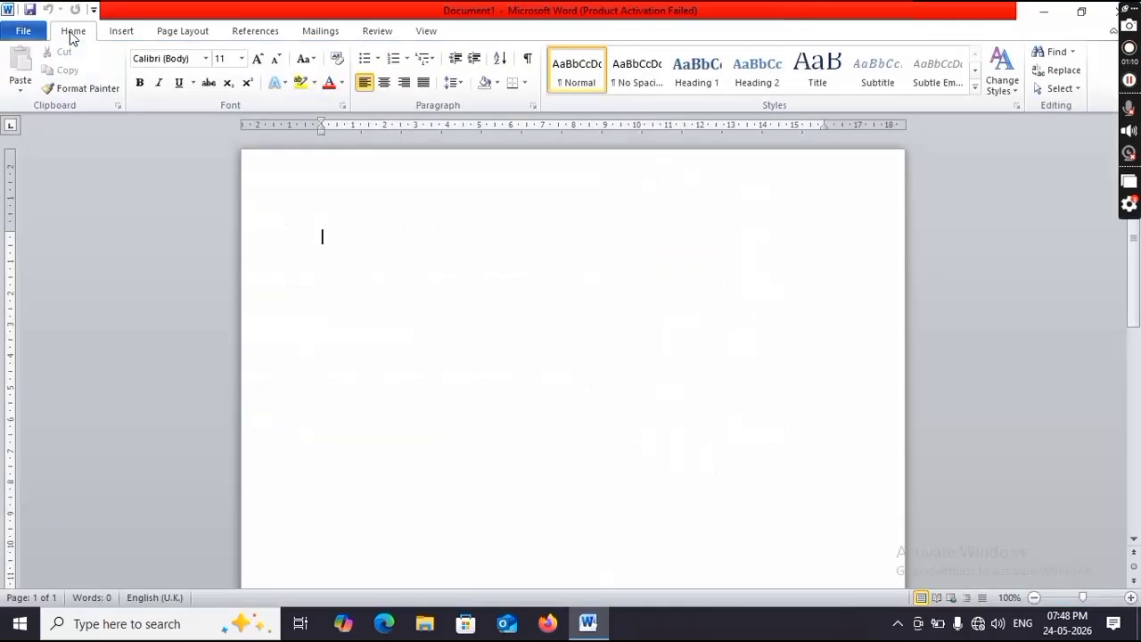
pyautogui.click(119, 32)
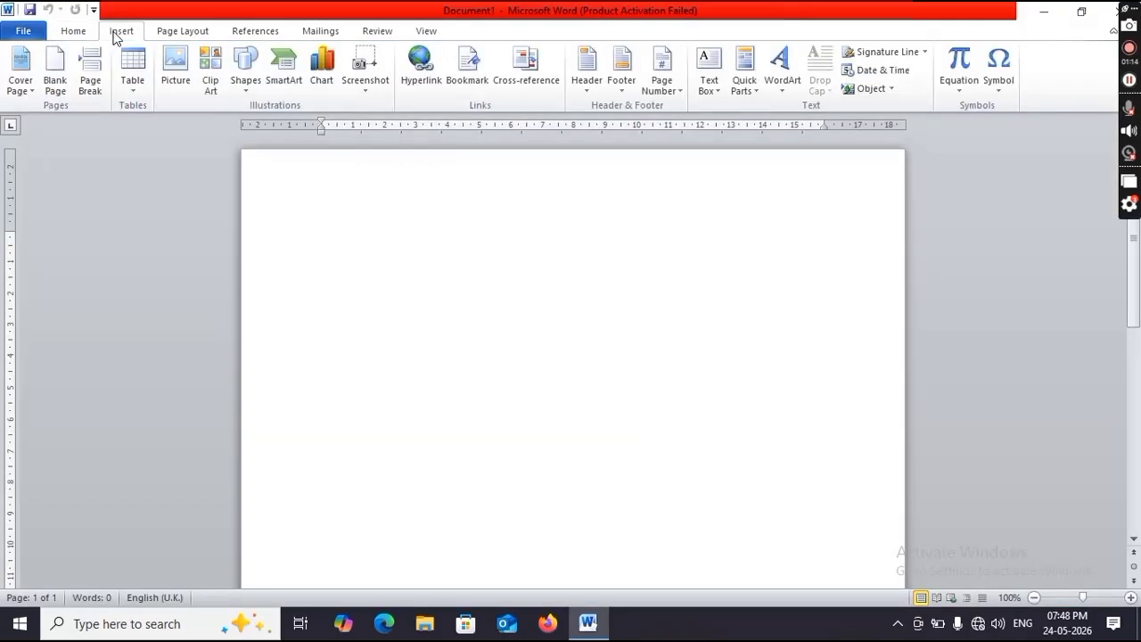
pyautogui.click(29, 80)
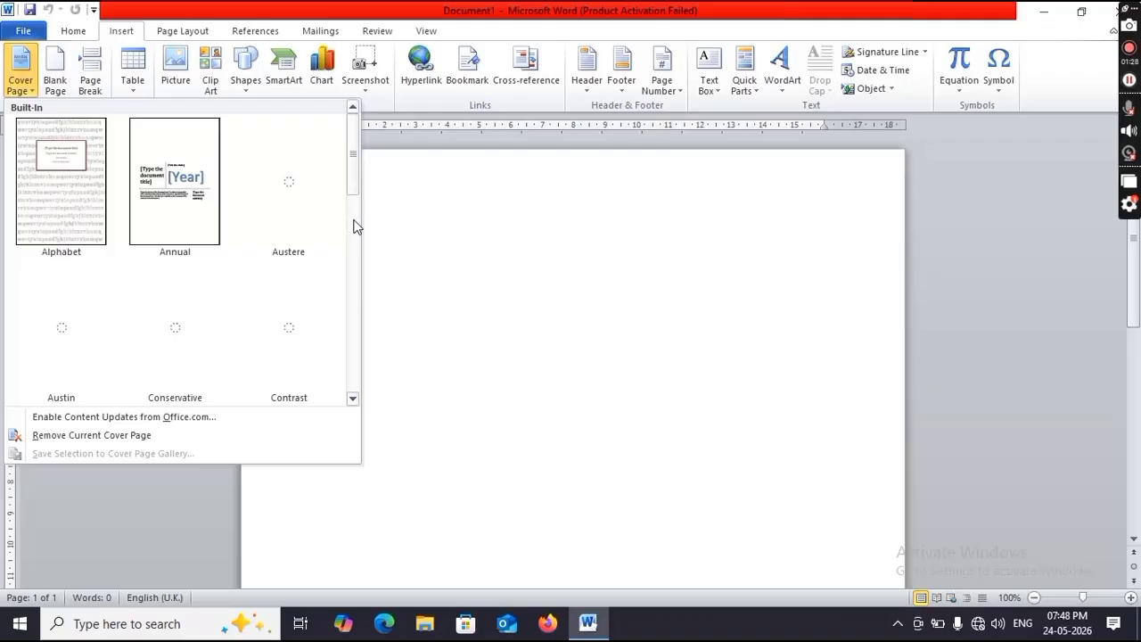
pyautogui.click(354, 265)
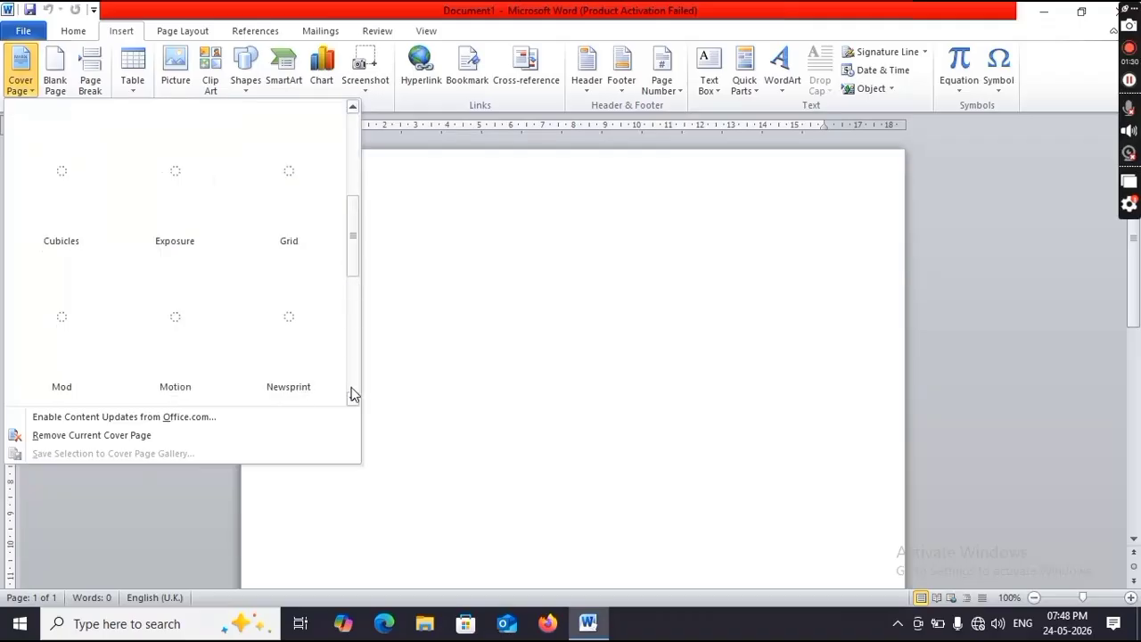
pyautogui.moveTo(351, 387); pyautogui.dragTo(364, 176)
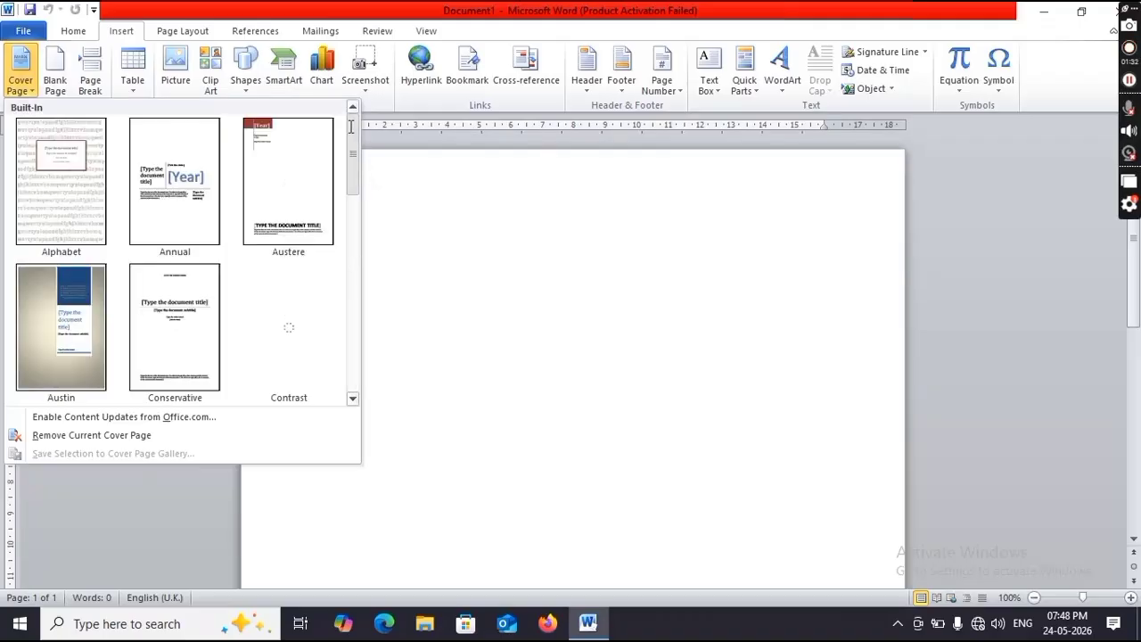
pyautogui.click(299, 160)
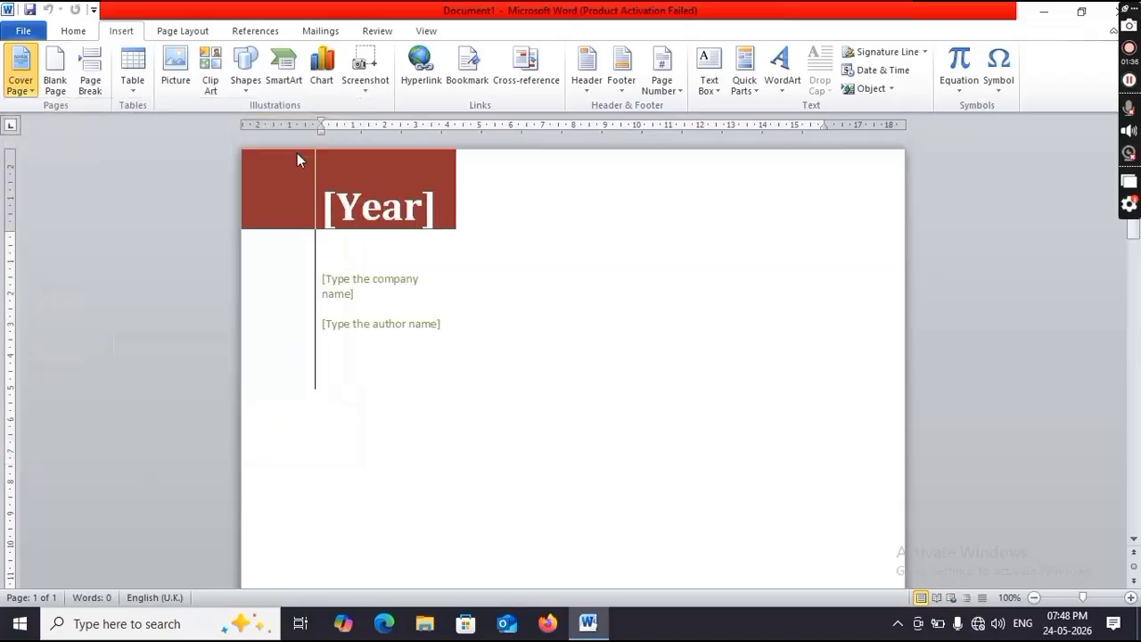
pyautogui.click(400, 283)
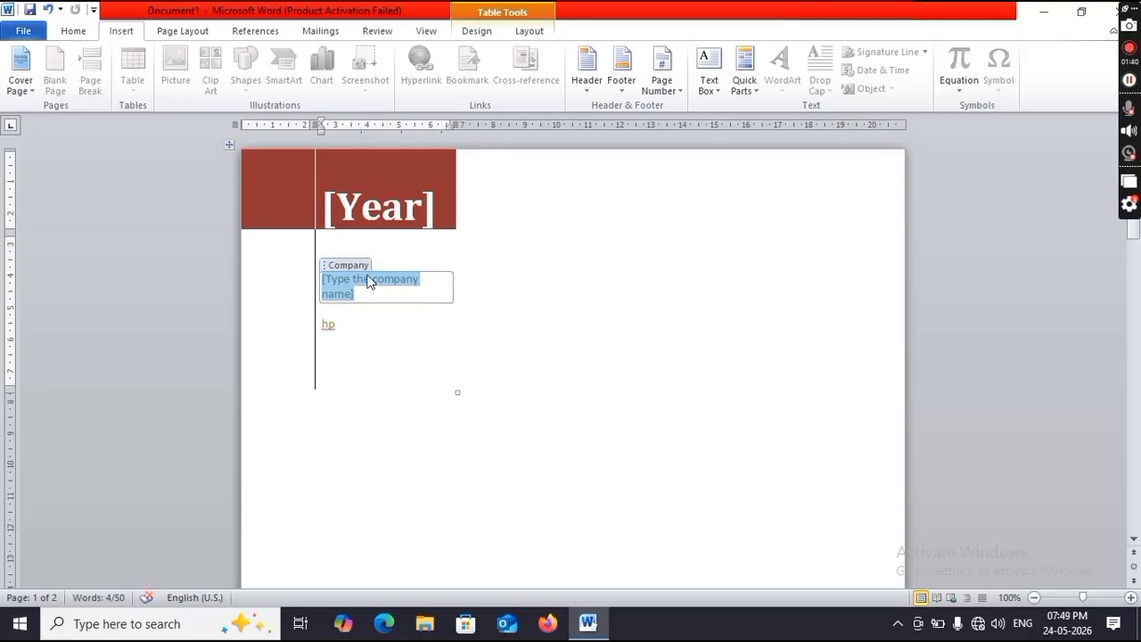
# - Replace the current cover page with the built-in Motion design and look over the new page
pyautogui.click(23, 72)
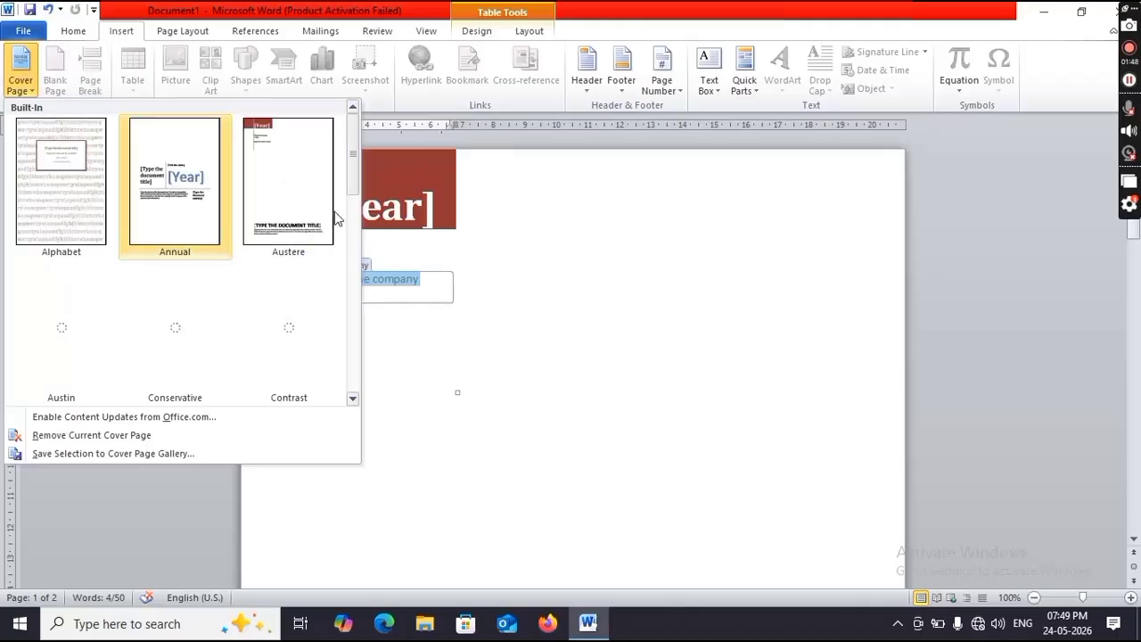
pyautogui.moveTo(355, 205); pyautogui.dragTo(357, 248)
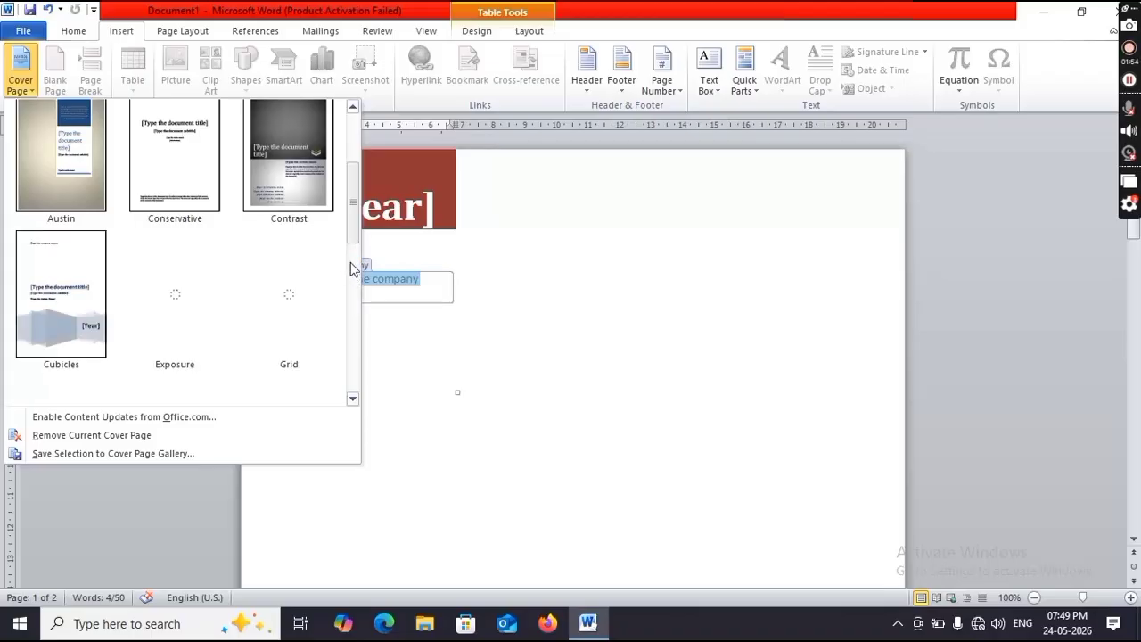
pyautogui.click(354, 280)
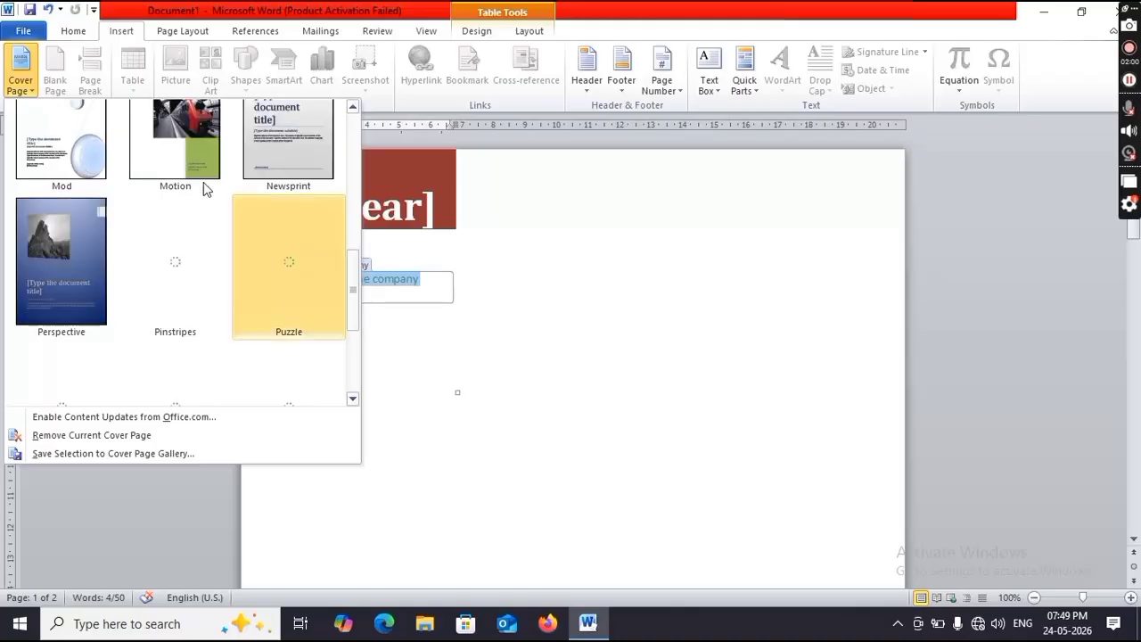
pyautogui.click(166, 148)
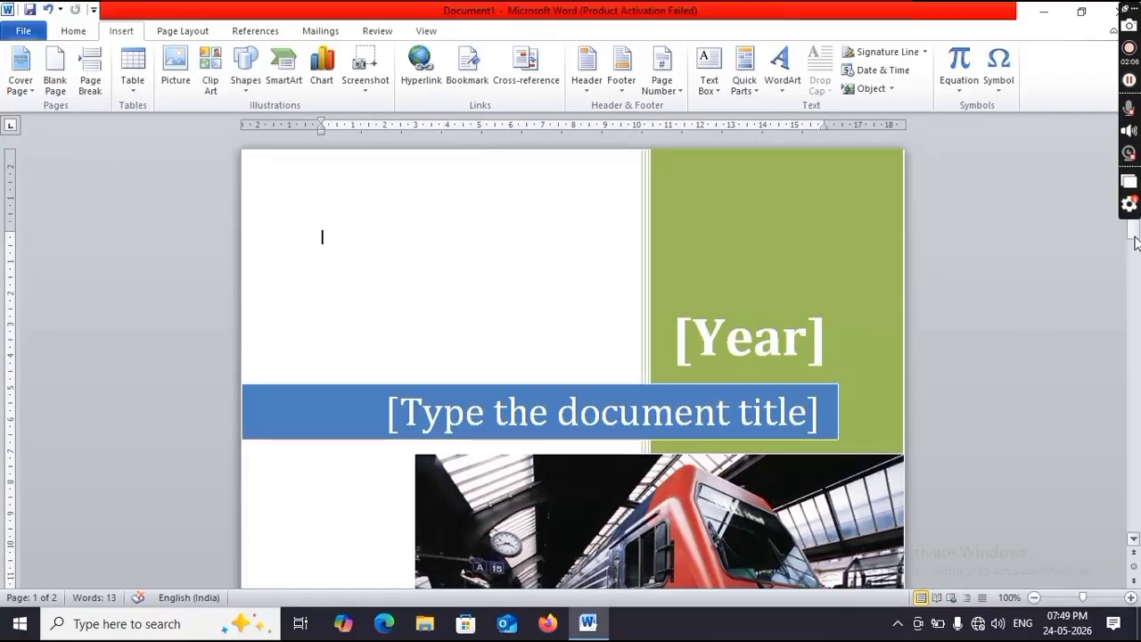
pyautogui.moveTo(1136, 230); pyautogui.dragTo(1135, 296)
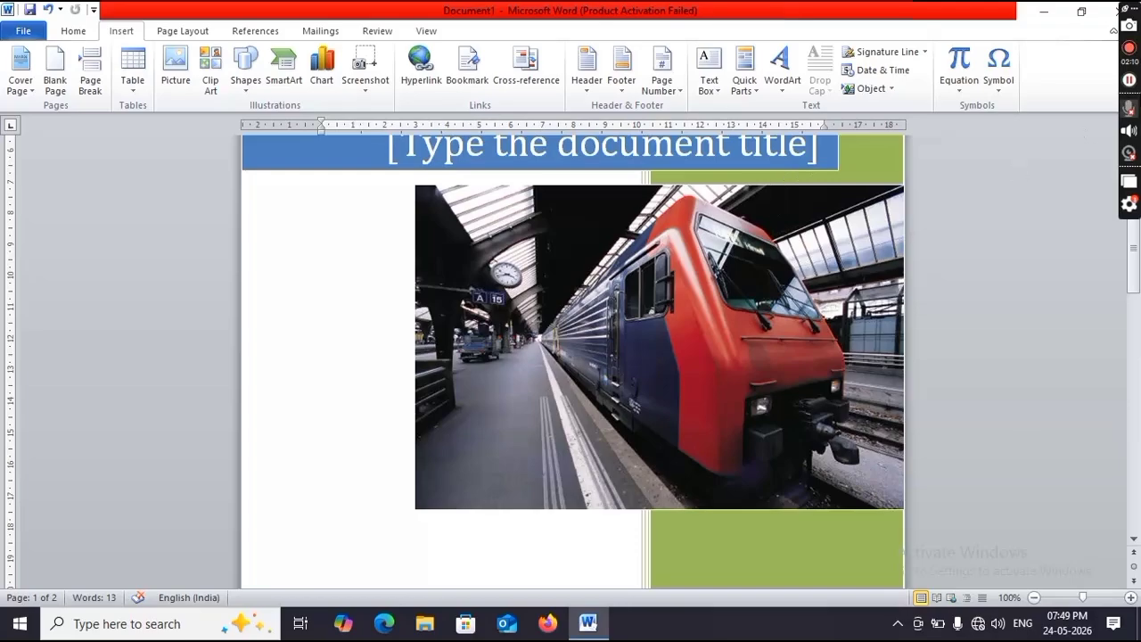
# - Examine the train picture's ordering and text wrapping options, including the detailed layout settings, keeping it in front of text
pyautogui.click(1126, 50)
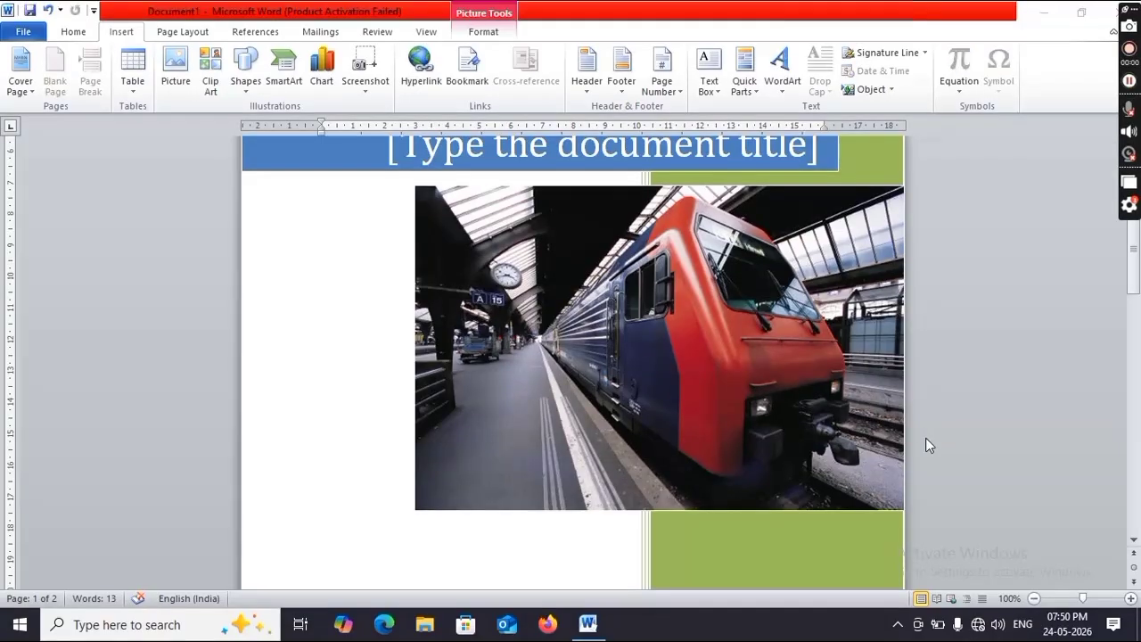
pyautogui.click(606, 329)
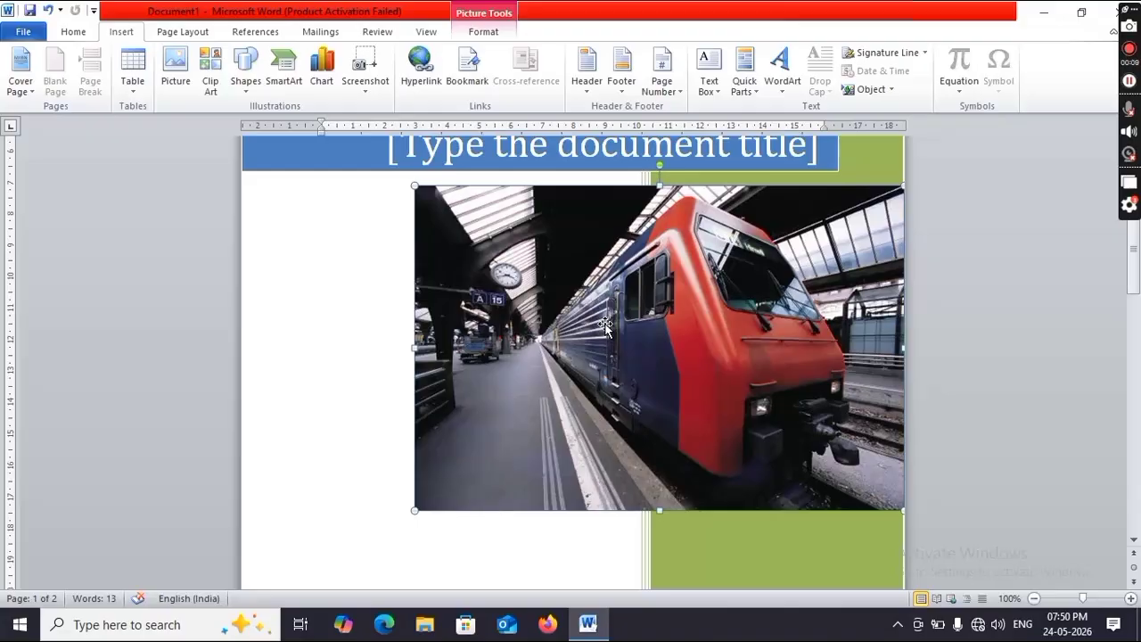
pyautogui.rightClick(605, 329)
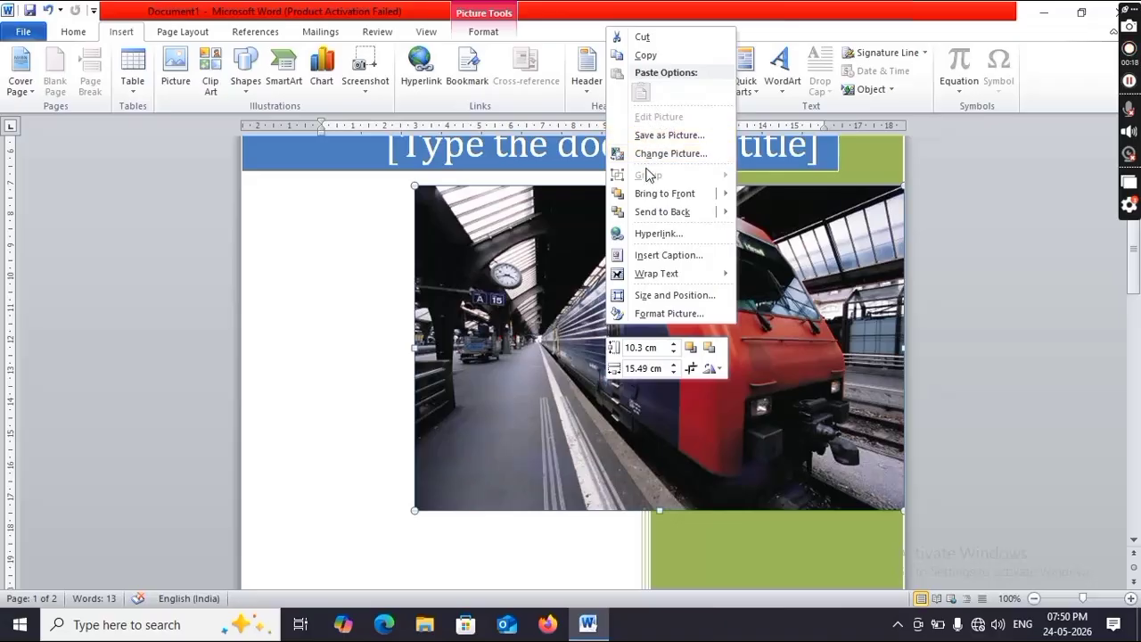
pyautogui.moveTo(658, 204)
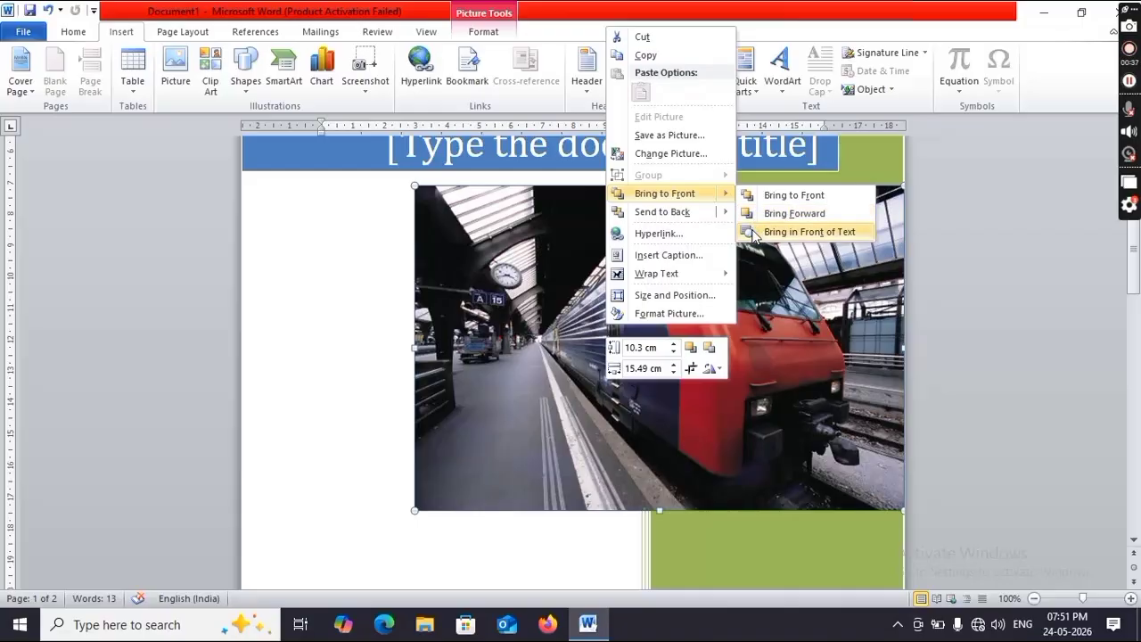
pyautogui.moveTo(734, 215)
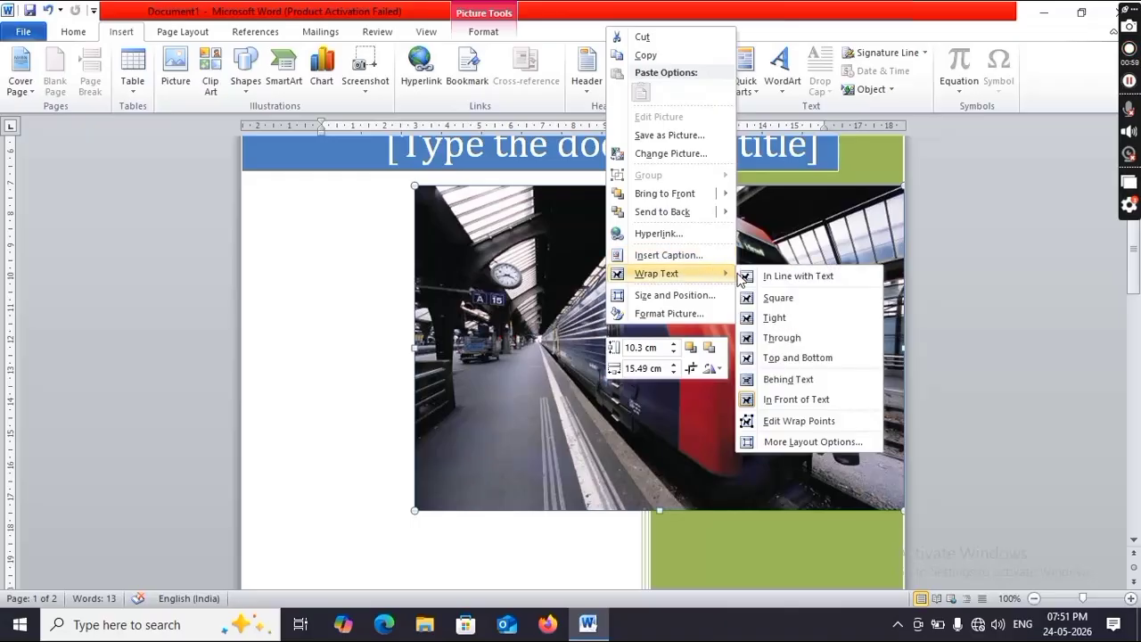
pyautogui.click(747, 278)
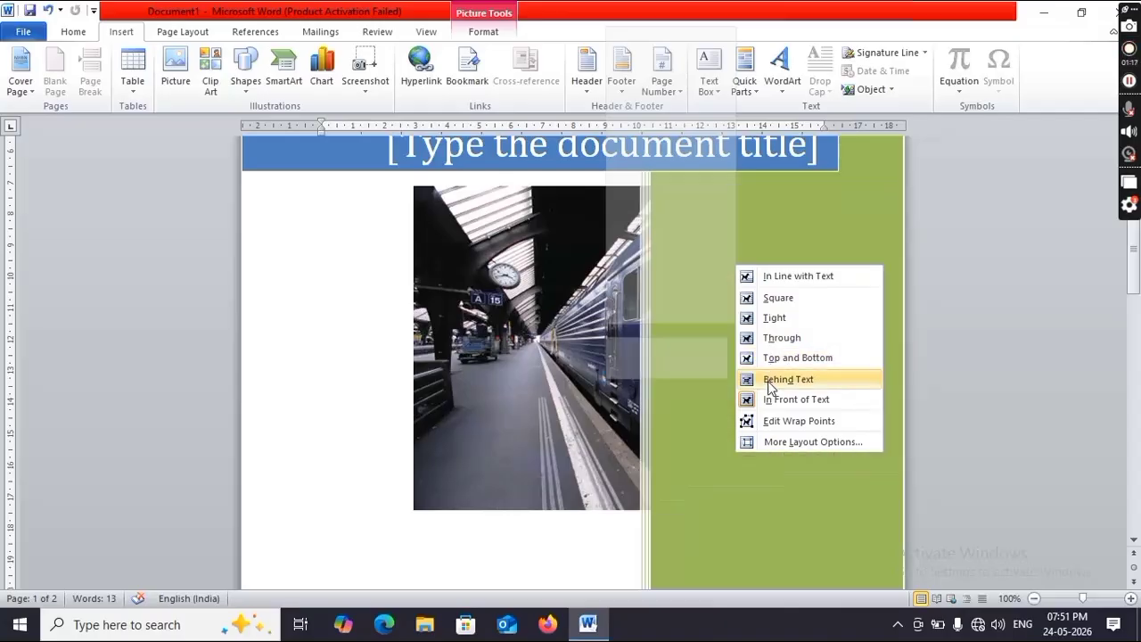
pyautogui.click(772, 443)
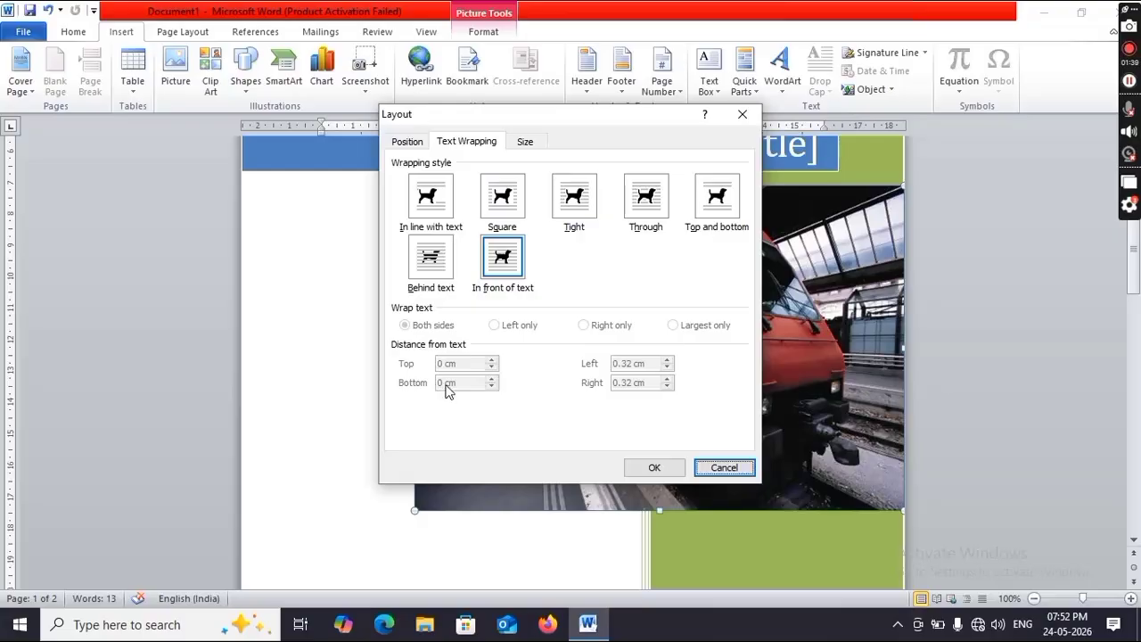
pyautogui.click(655, 468)
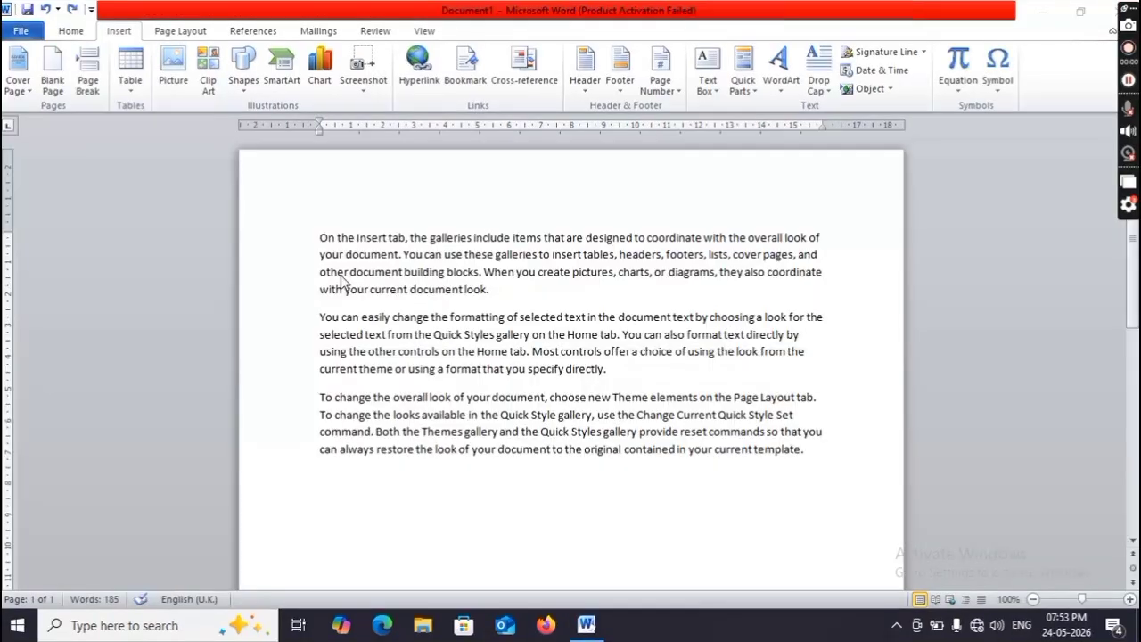
# - Insert a blank page before the second paragraph, check the resulting pages, and undo the insertion
pyautogui.click(359, 215)
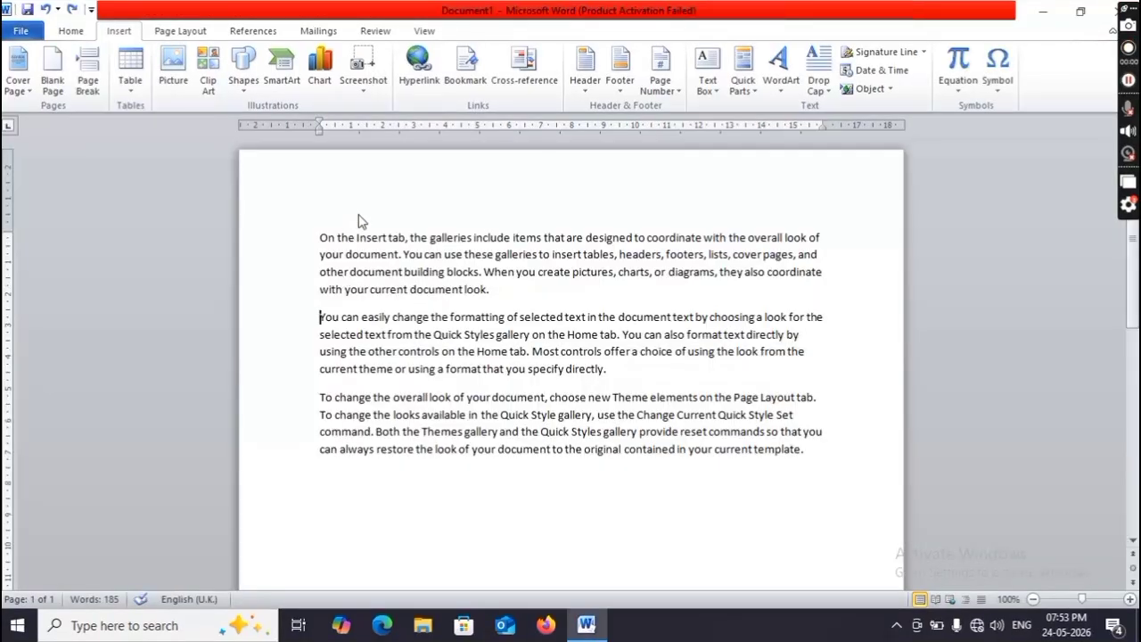
pyautogui.click(56, 89)
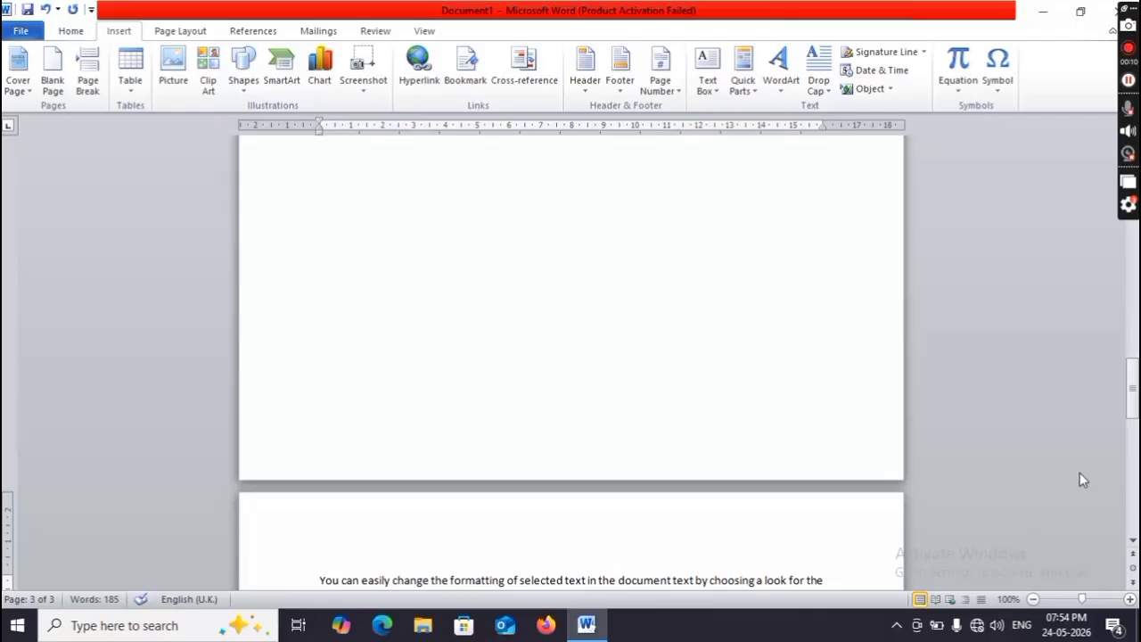
pyautogui.moveTo(1134, 406); pyautogui.dragTo(1133, 210)
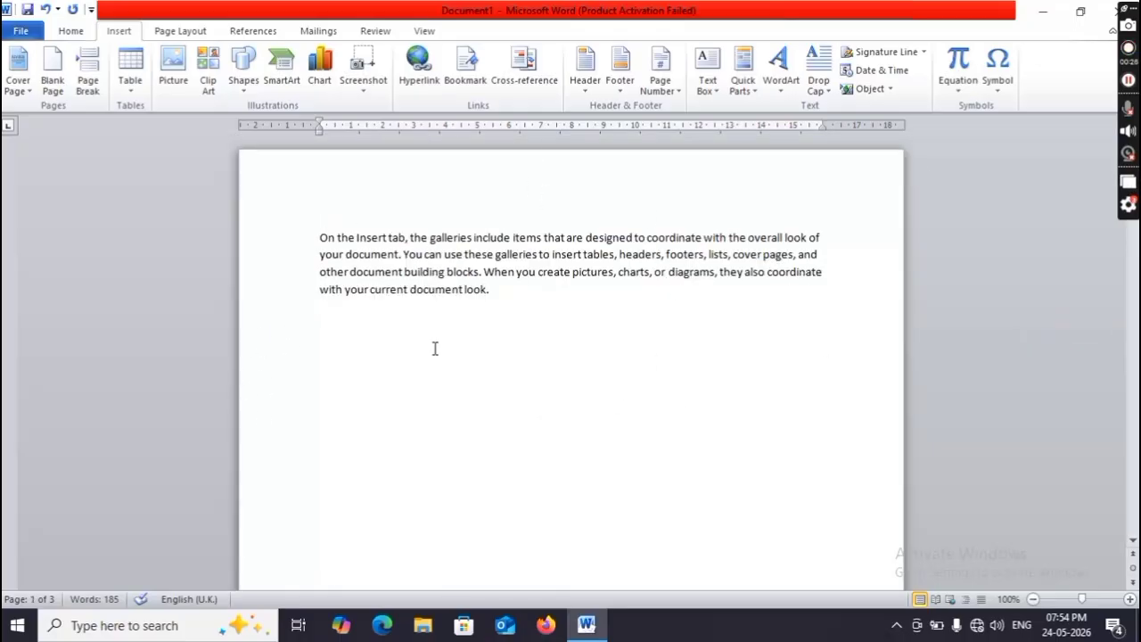
pyautogui.press('Down')
pyautogui.press('Down')
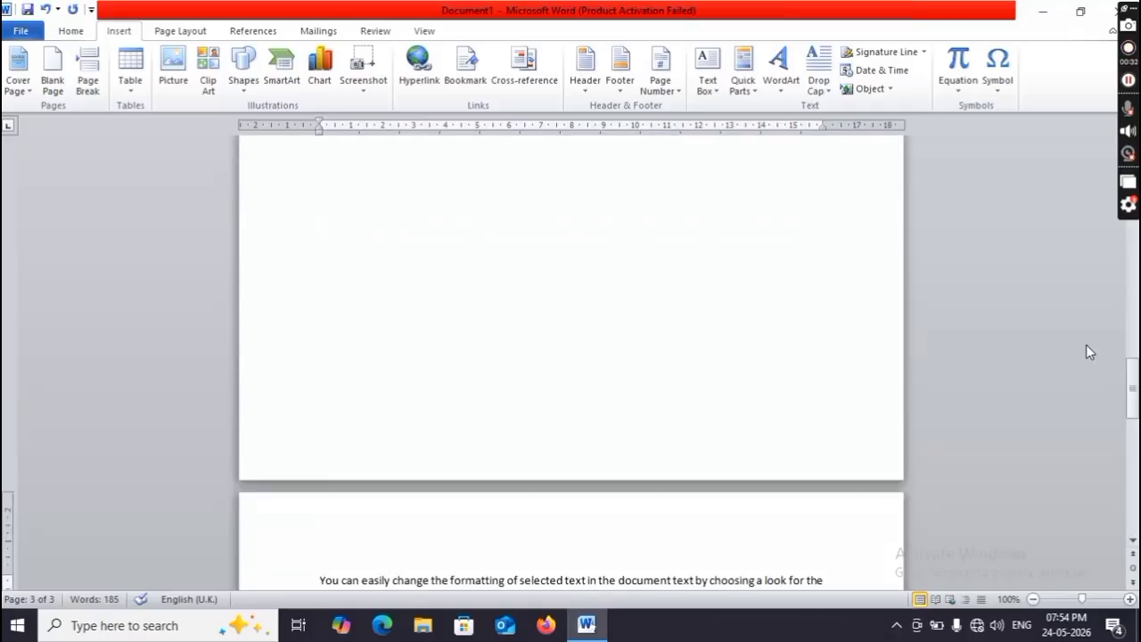
pyautogui.press('BackSpace')
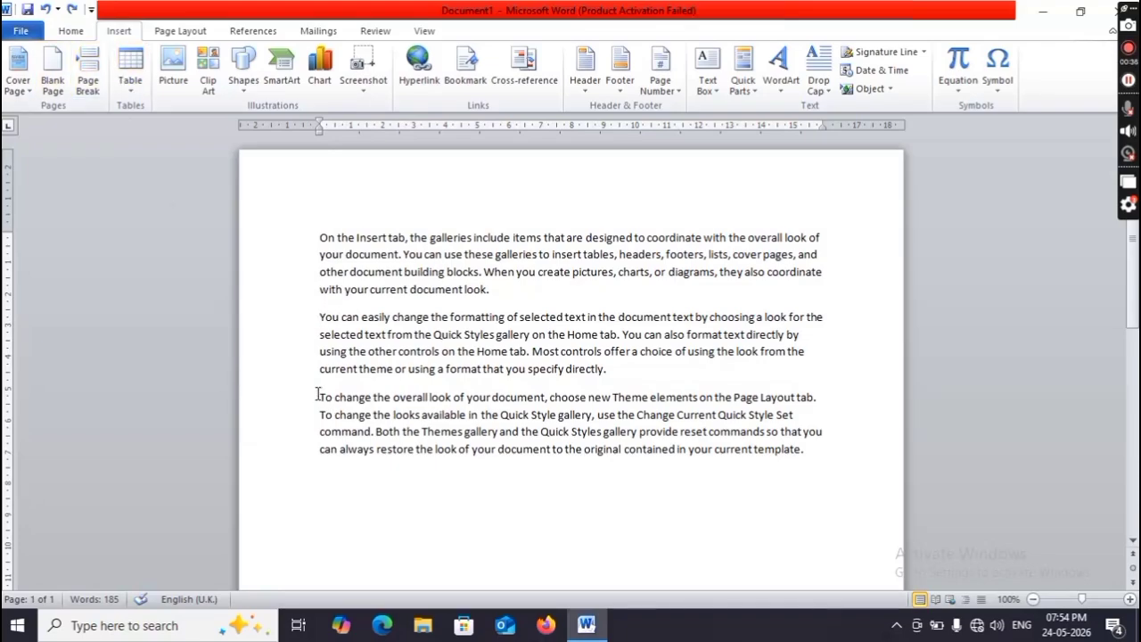
# - Insert a page break before the third paragraph, check how the text splits, and undo the break
pyautogui.click(88, 85)
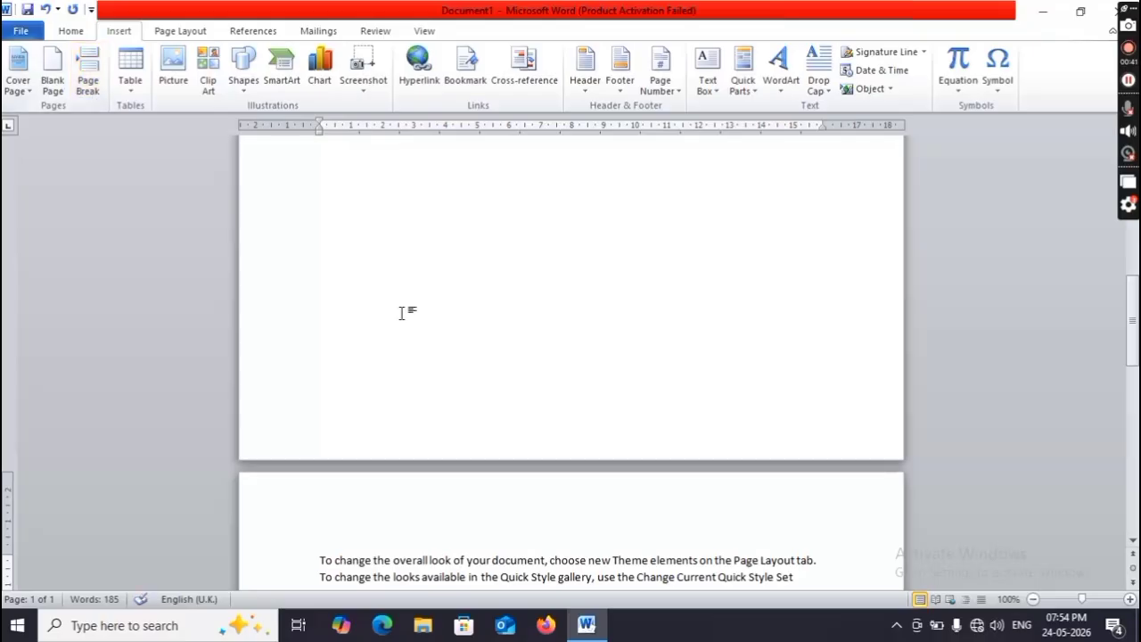
pyautogui.scroll(5, 402, 313)
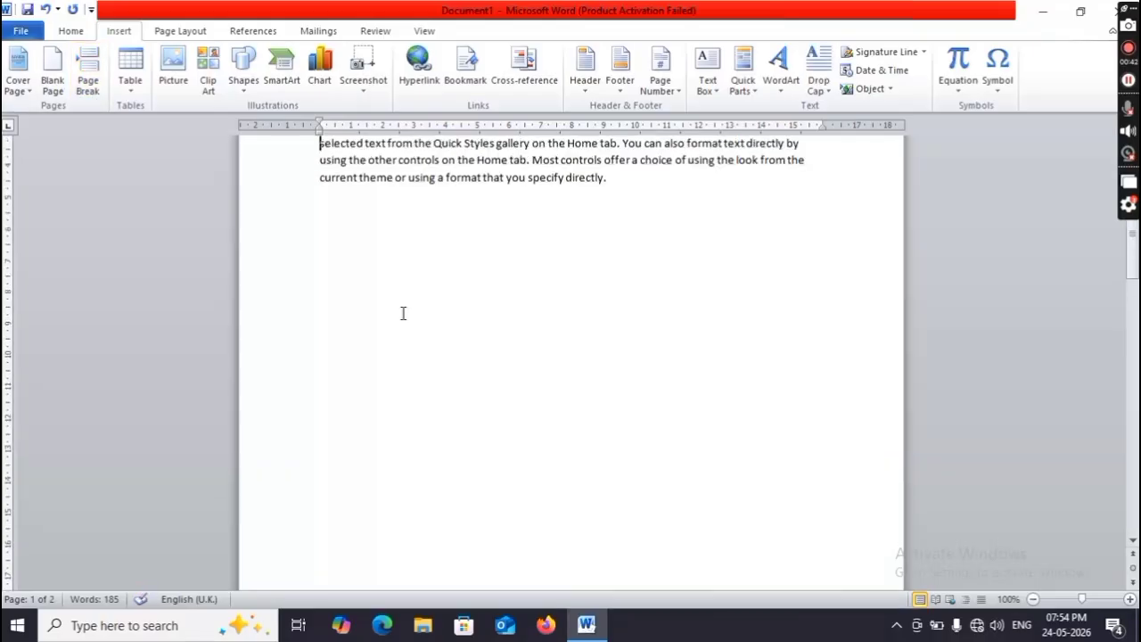
pyautogui.press('Down')
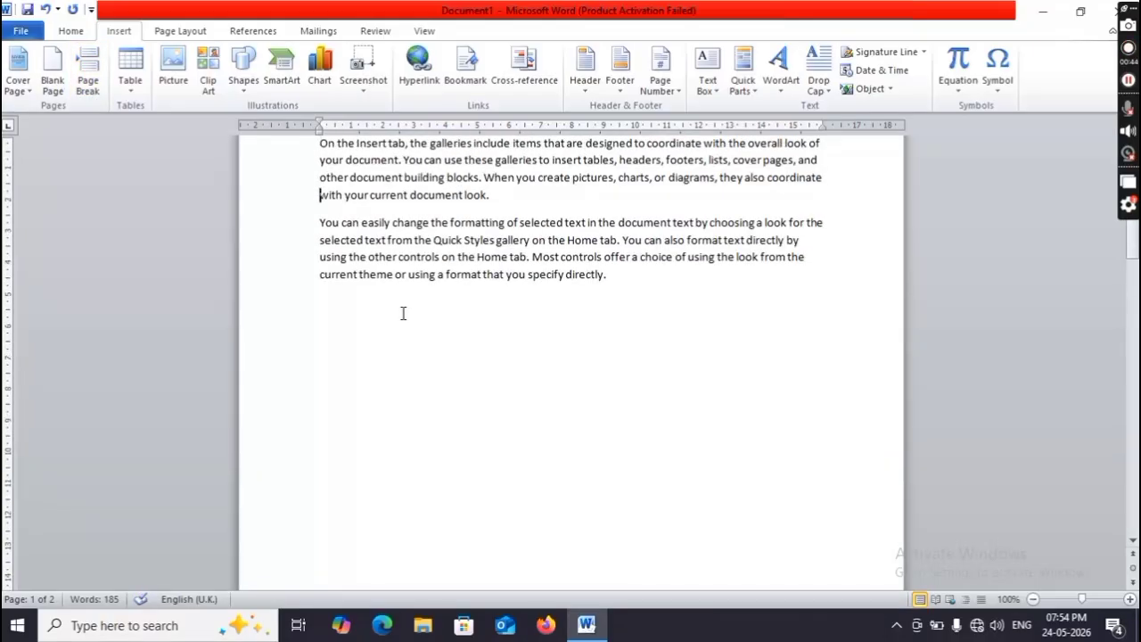
pyautogui.press('Down')
pyautogui.press('Down')
pyautogui.press('Down')
pyautogui.press('Down')
pyautogui.press('Down')
pyautogui.press('Down')
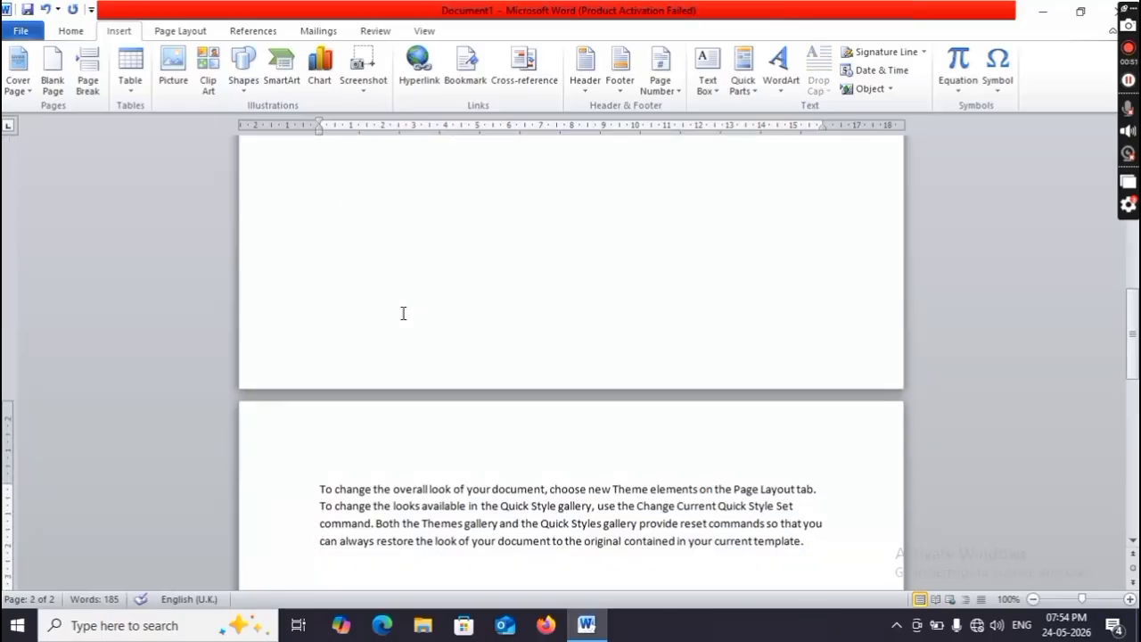
pyautogui.hotkey('ctrl', 'z')
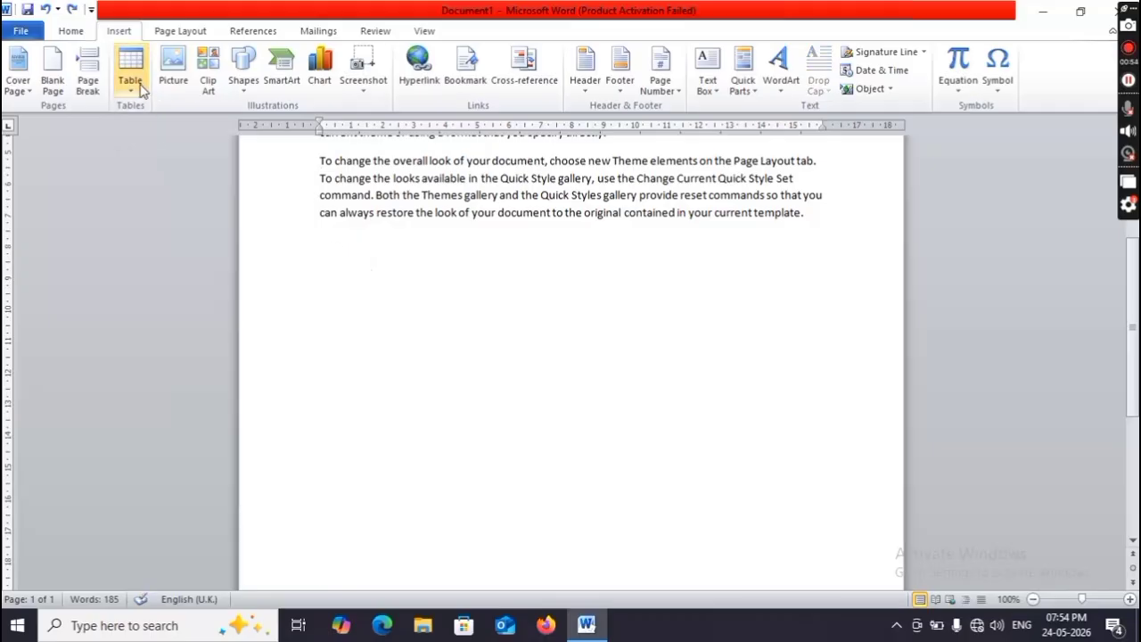
# - Insert a table with 5 columns, 2 rows and automatic fixed column width below the last paragraph
pyautogui.click(135, 82)
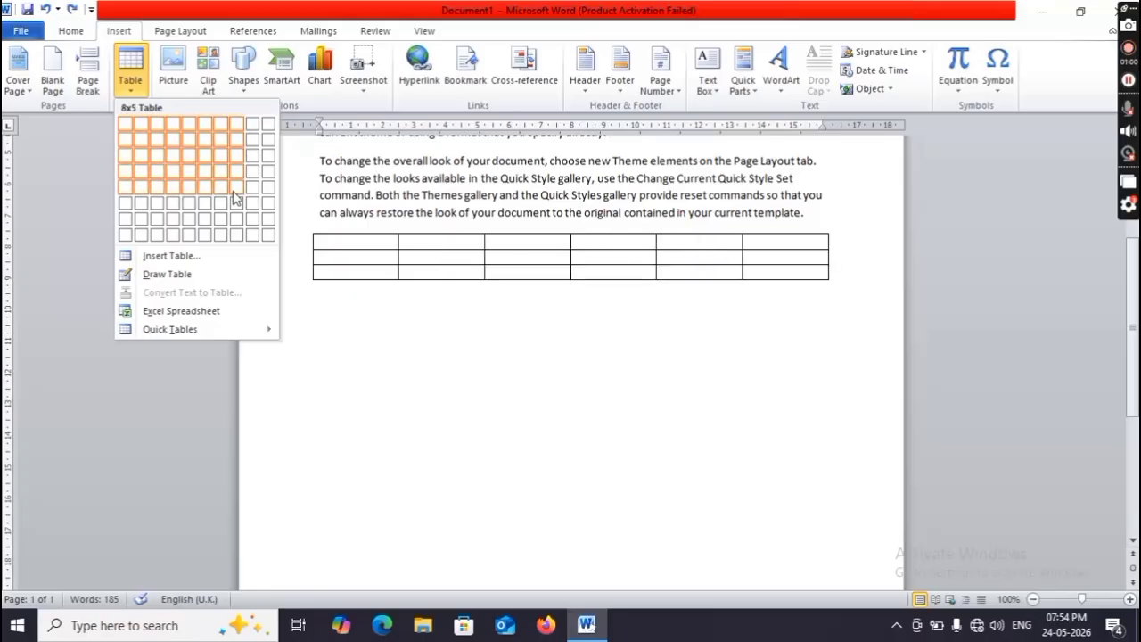
pyautogui.click(171, 256)
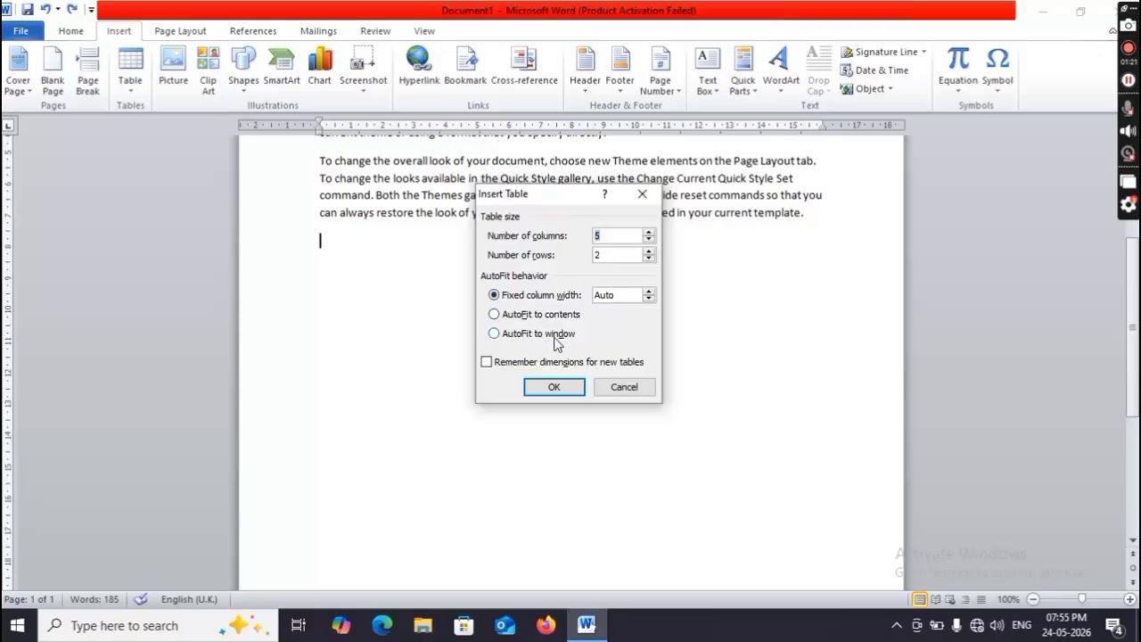
pyautogui.click(535, 388)
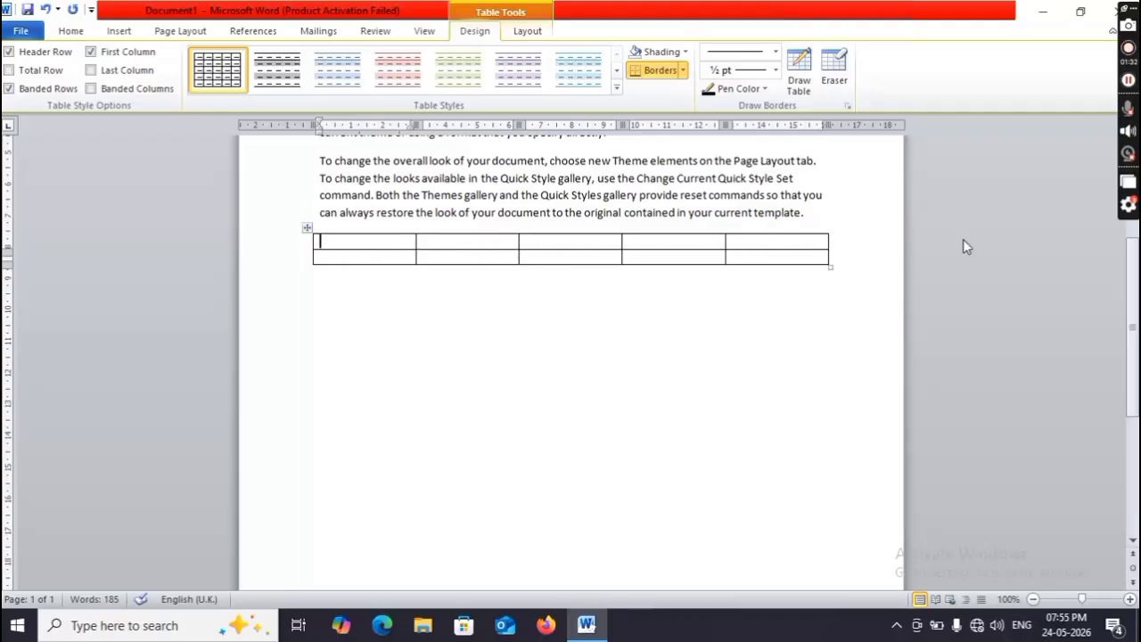
# - Enter 1 and 2 down the table's first column and a in the first row's second cell
pyautogui.write('1')
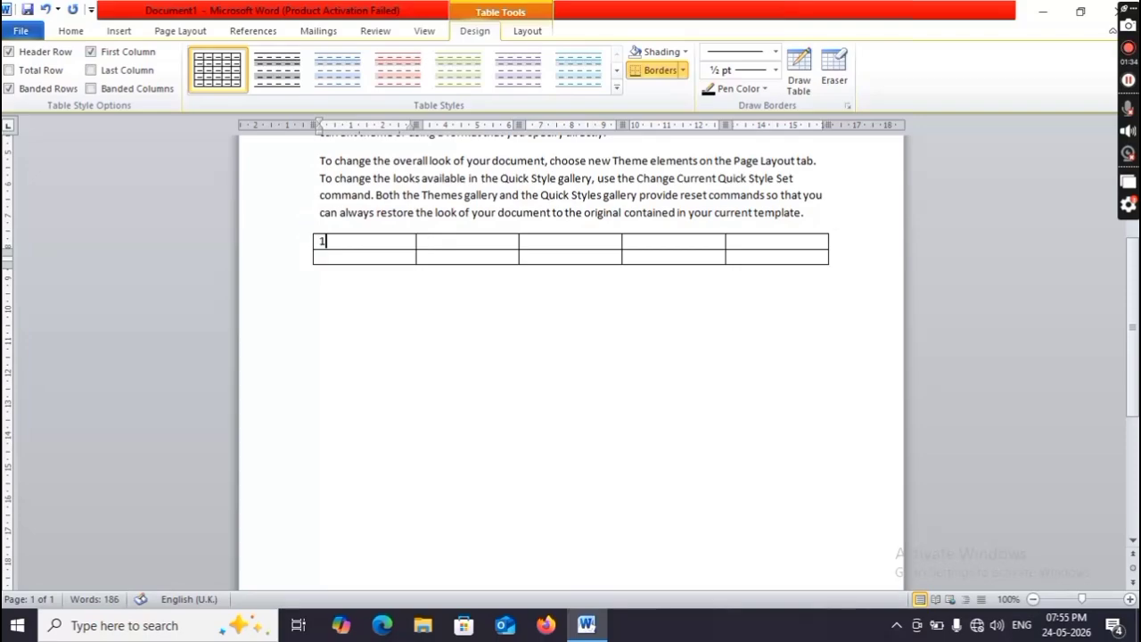
pyautogui.click(329, 257)
pyautogui.write('2')
pyautogui.click(442, 241)
pyautogui.write('a')
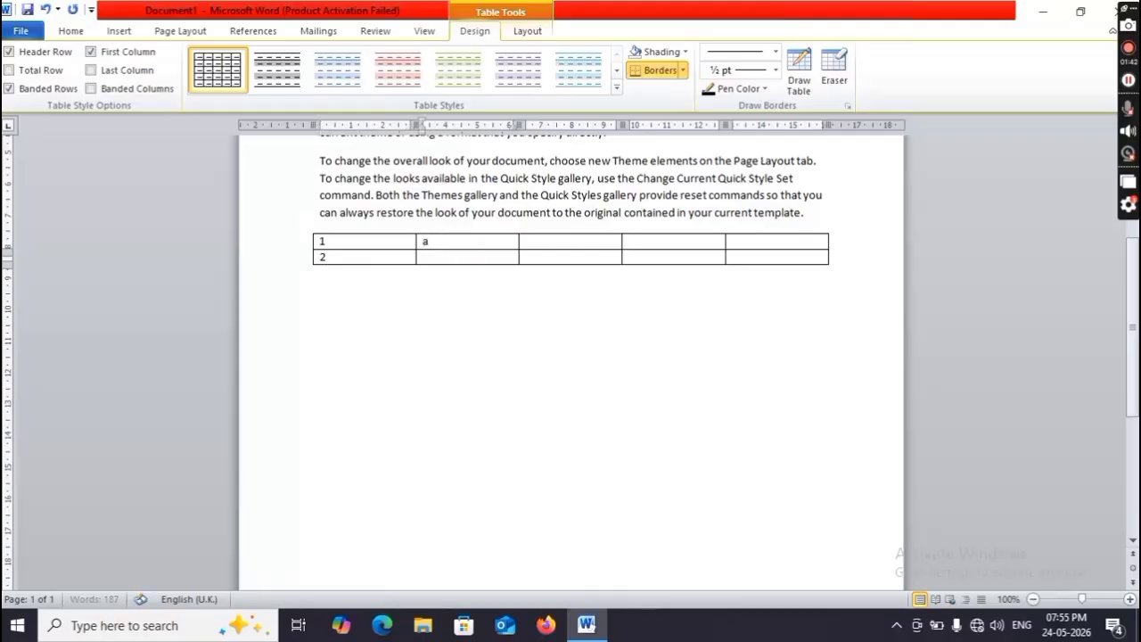
# - Enter b, c and d in the remaining three cells of the table's first row
pyautogui.press('Tab')
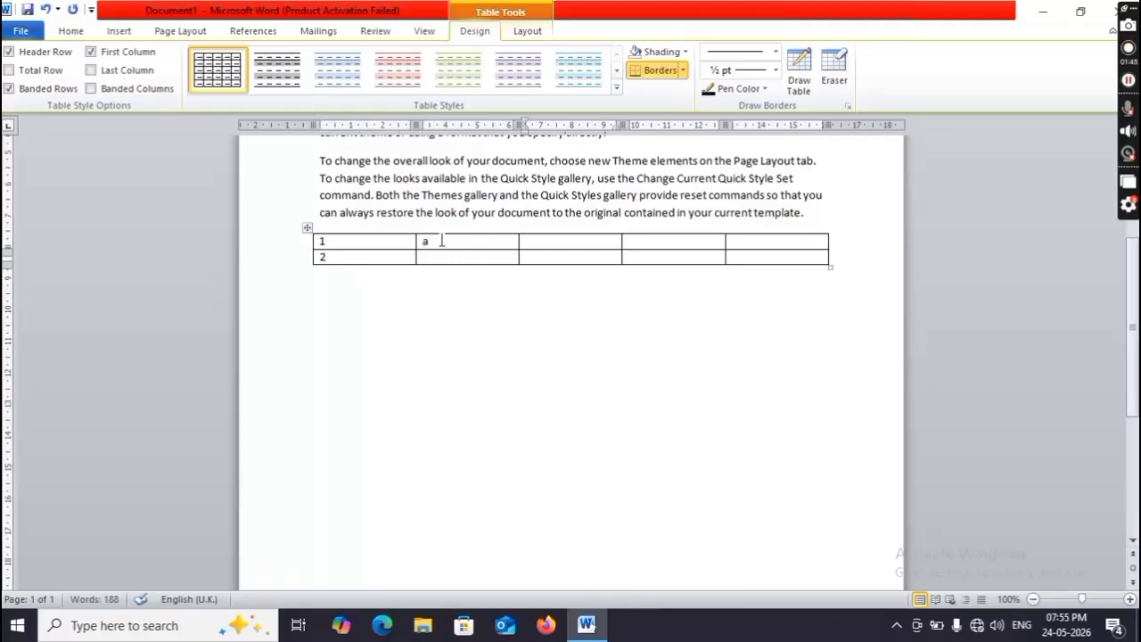
pyautogui.write('b')
pyautogui.press('Tab')
pyautogui.write('c')
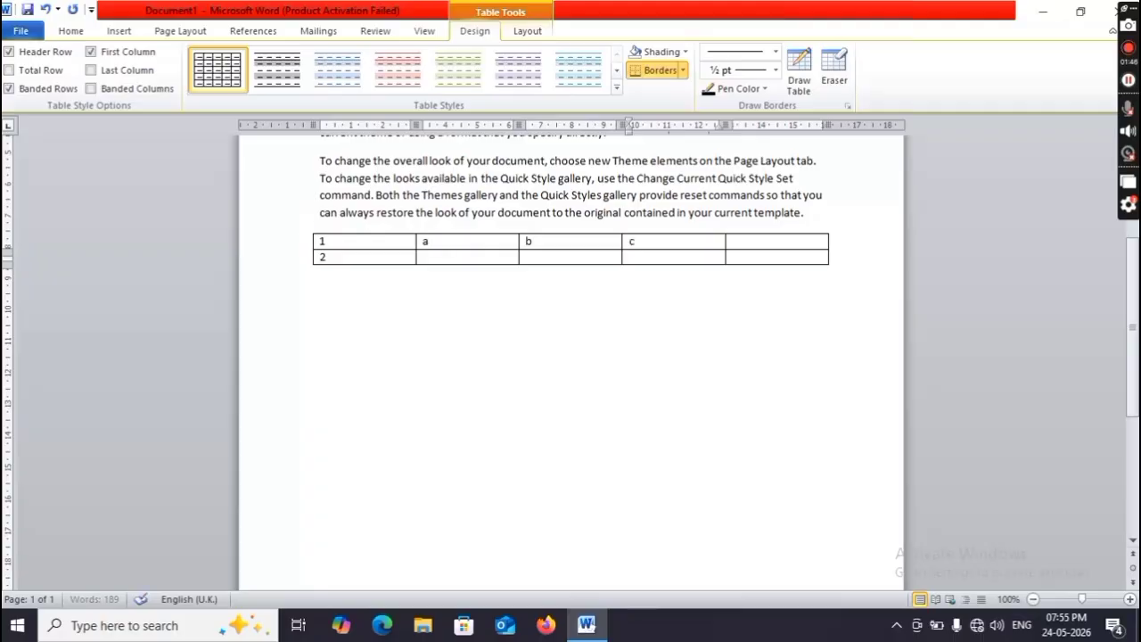
pyautogui.press('Tab')
pyautogui.write('d')
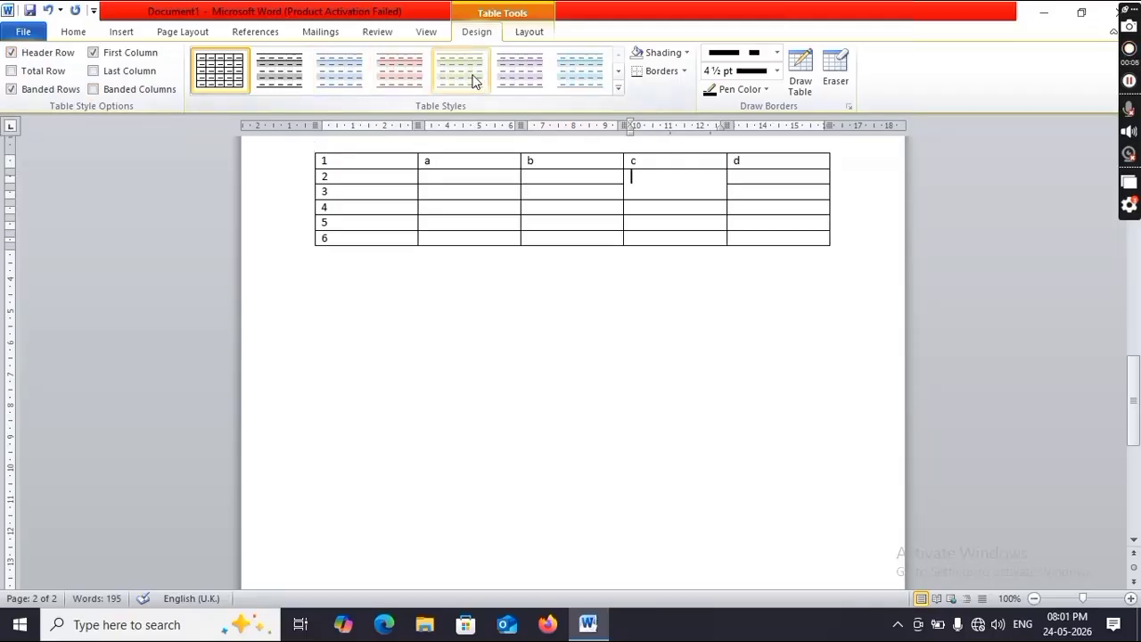
# - Apply the black-and-grey banded table style to the whole six-row table, check the look, and undo it
pyautogui.moveTo(280, 167); pyautogui.dragTo(283, 250)
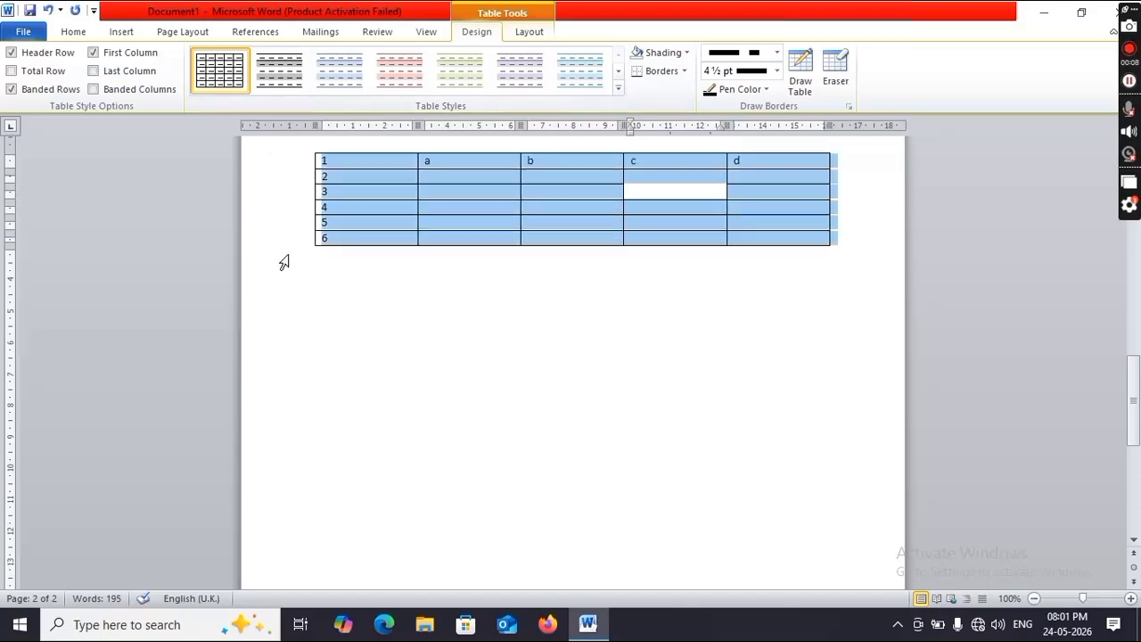
pyautogui.click(295, 78)
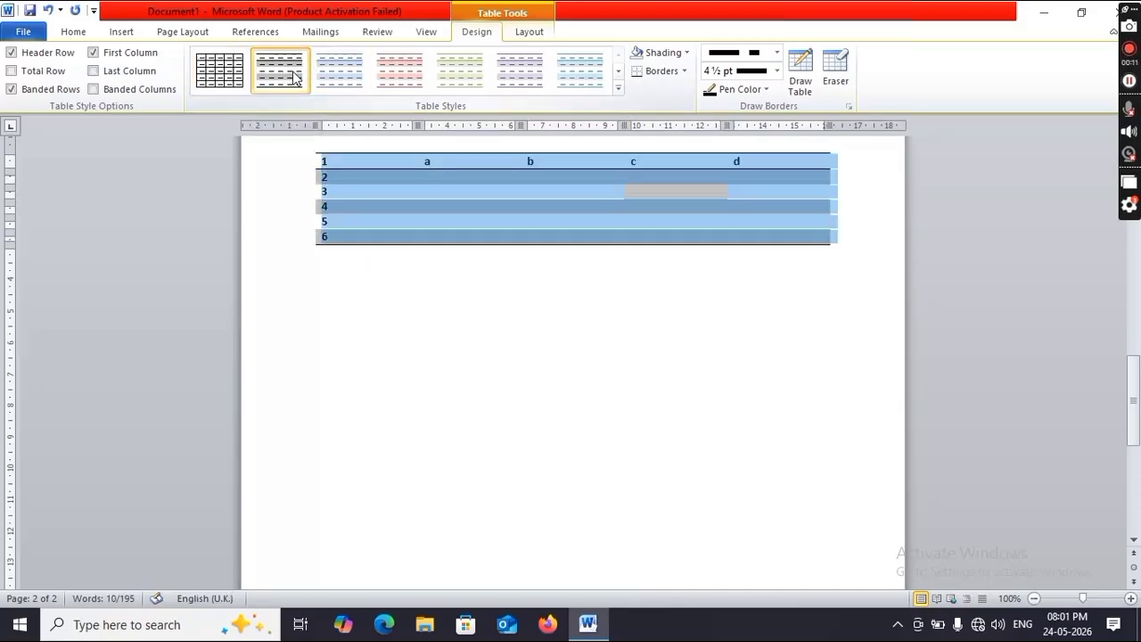
pyautogui.click(489, 399)
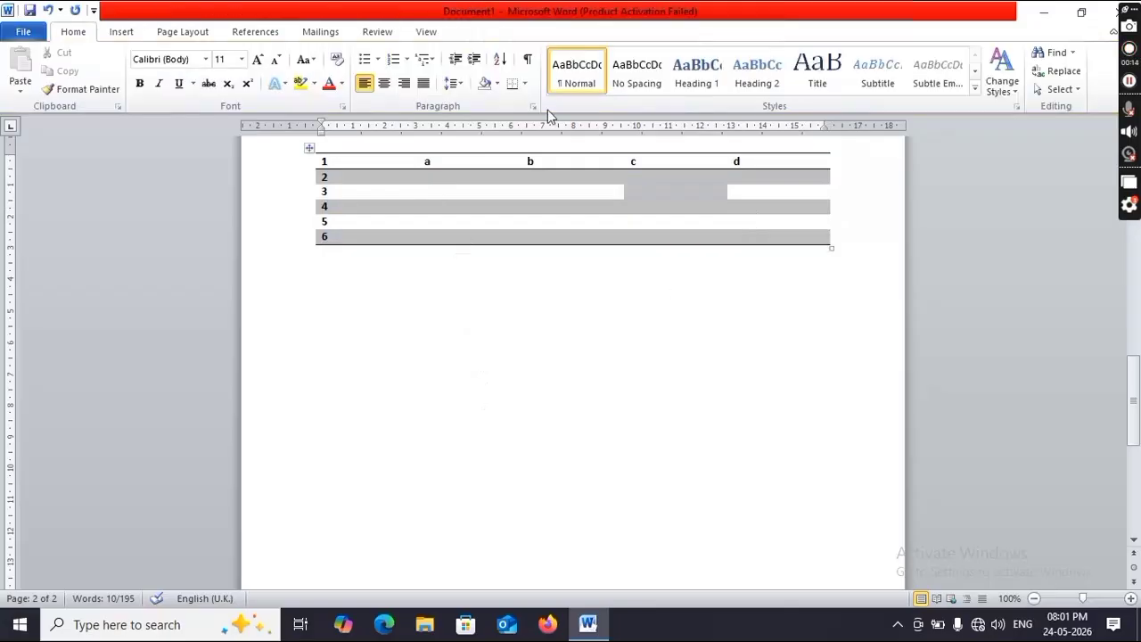
pyautogui.hotkey('ctrl', 'z')
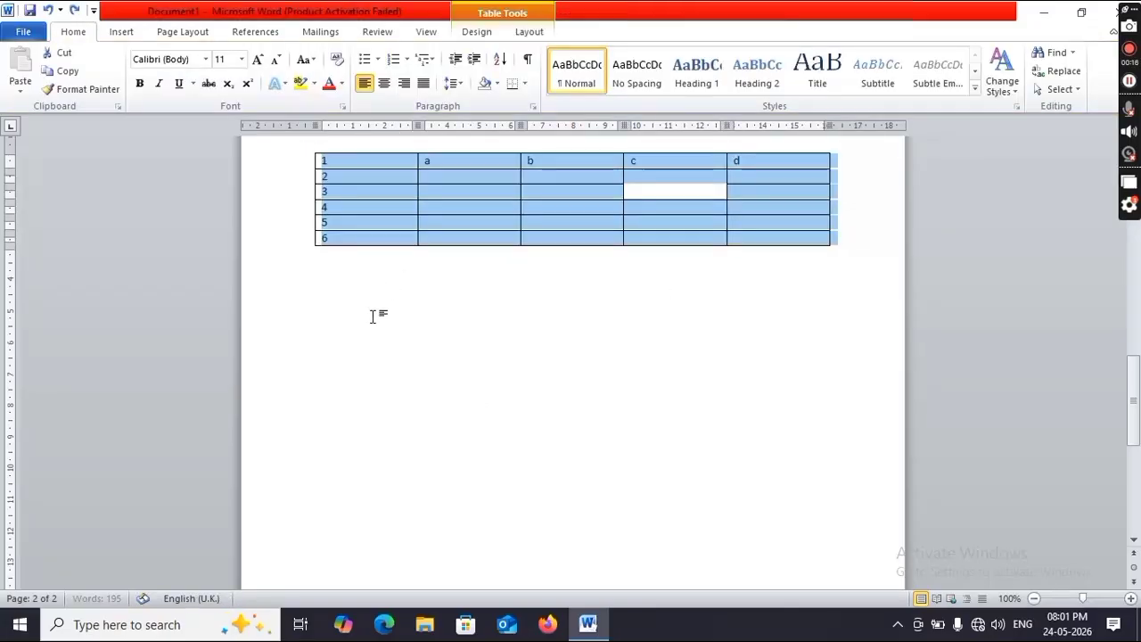
# - Turn on the Total Row option, try the black-and-grey table style with it, and undo the style
pyautogui.click(489, 31)
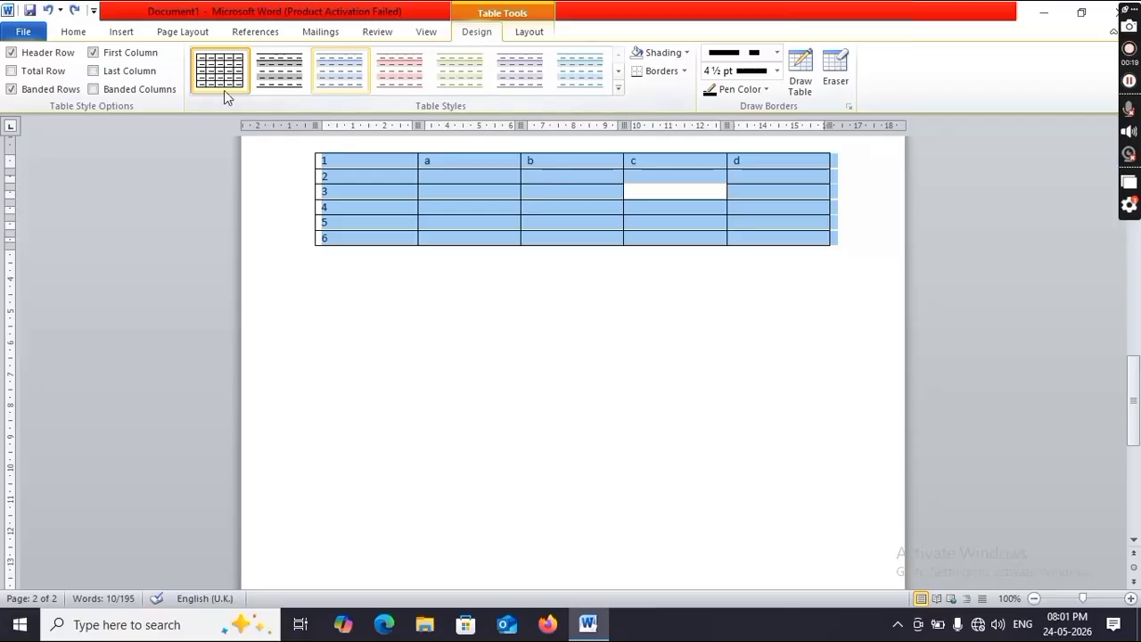
pyautogui.click(10, 71)
pyautogui.click(282, 71)
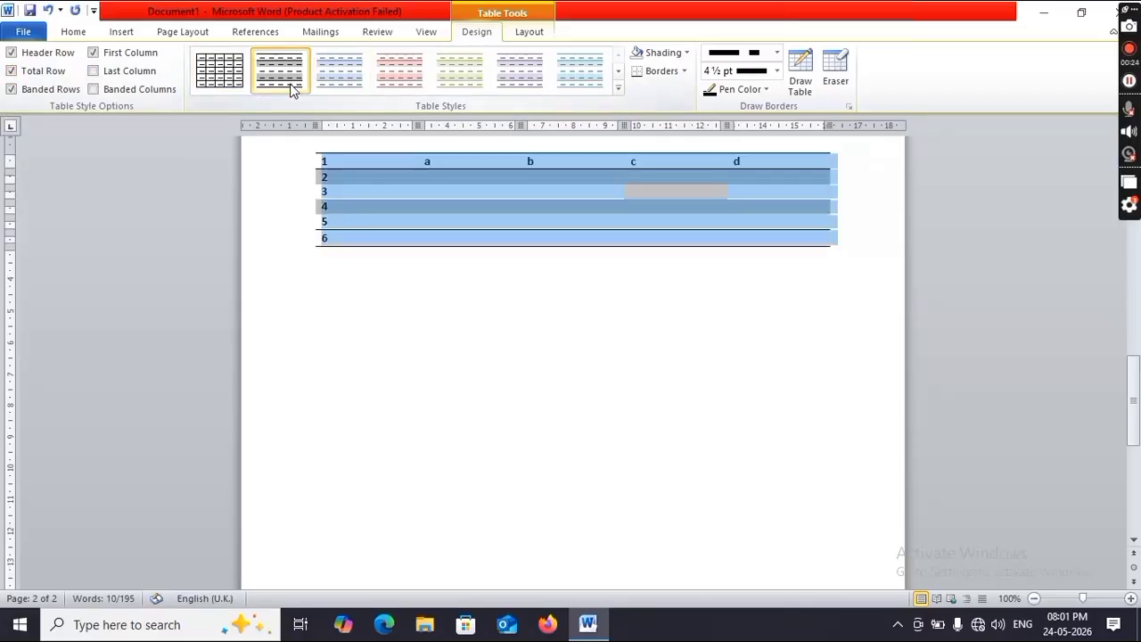
pyautogui.click(353, 314)
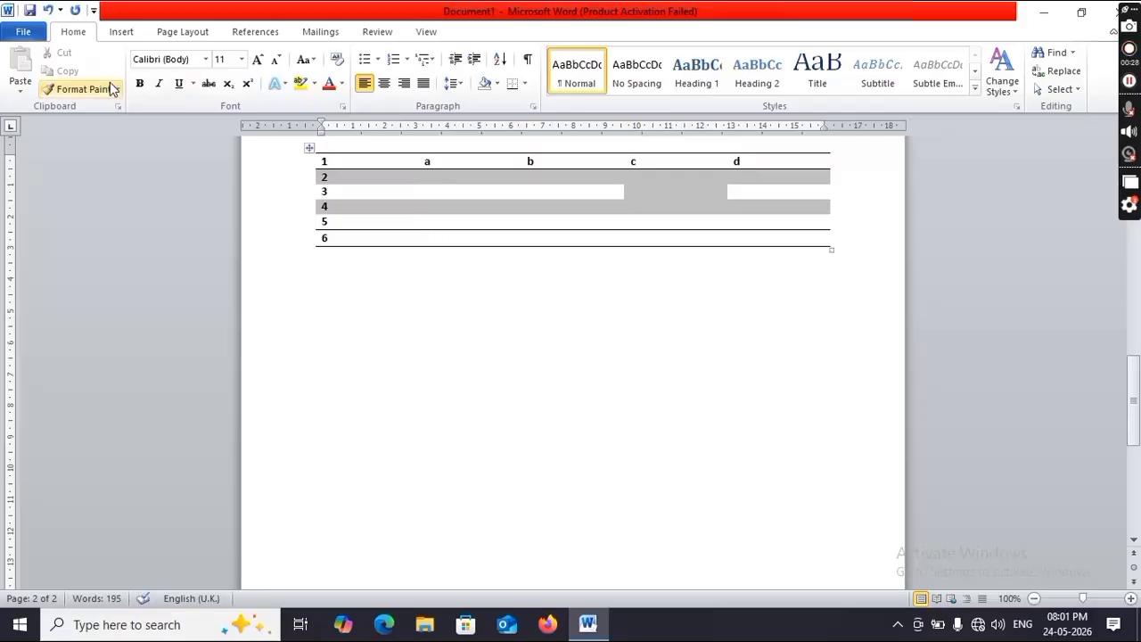
pyautogui.hotkey('ctrl', 'z')
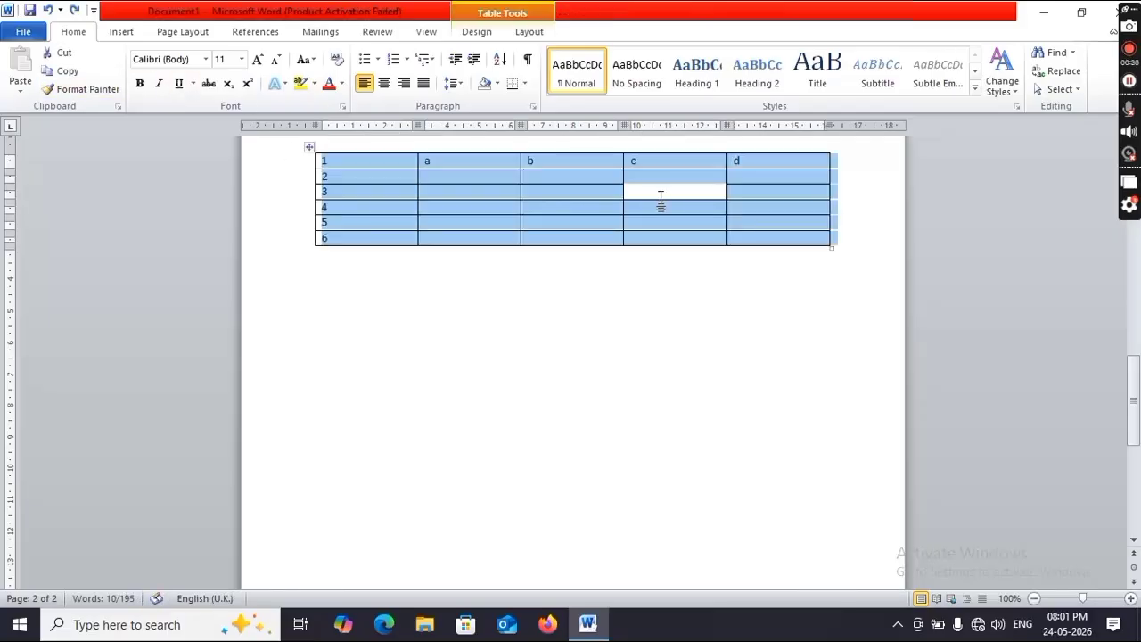
# - Select the whole table, turn off Banded Rows, try the black table style, and undo the style
pyautogui.click(666, 198)
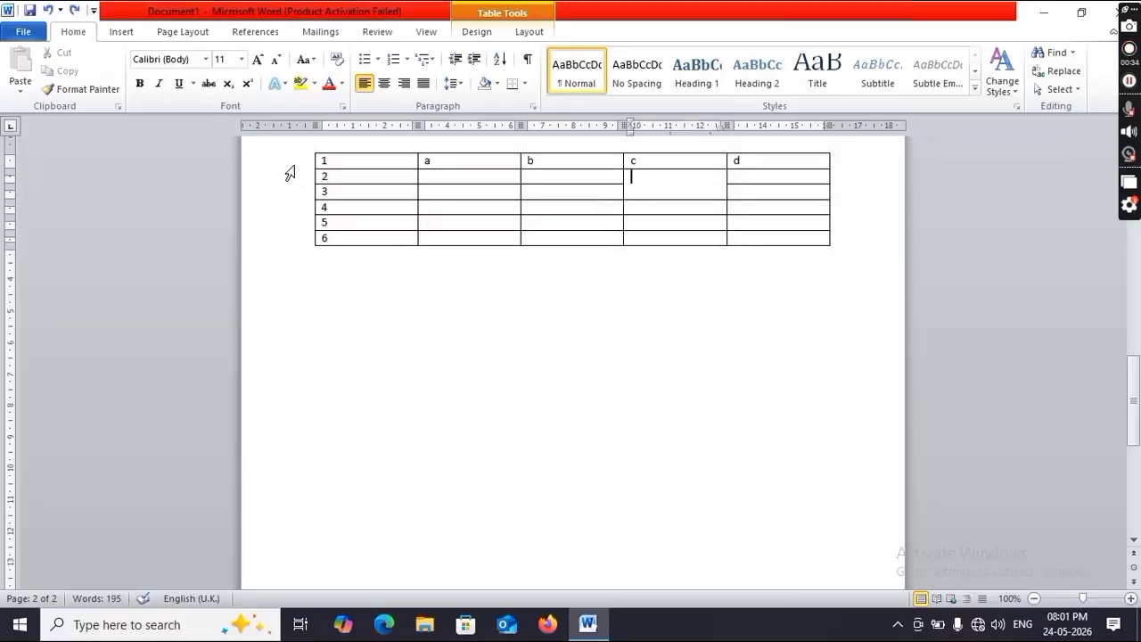
pyautogui.moveTo(293, 168); pyautogui.dragTo(294, 247)
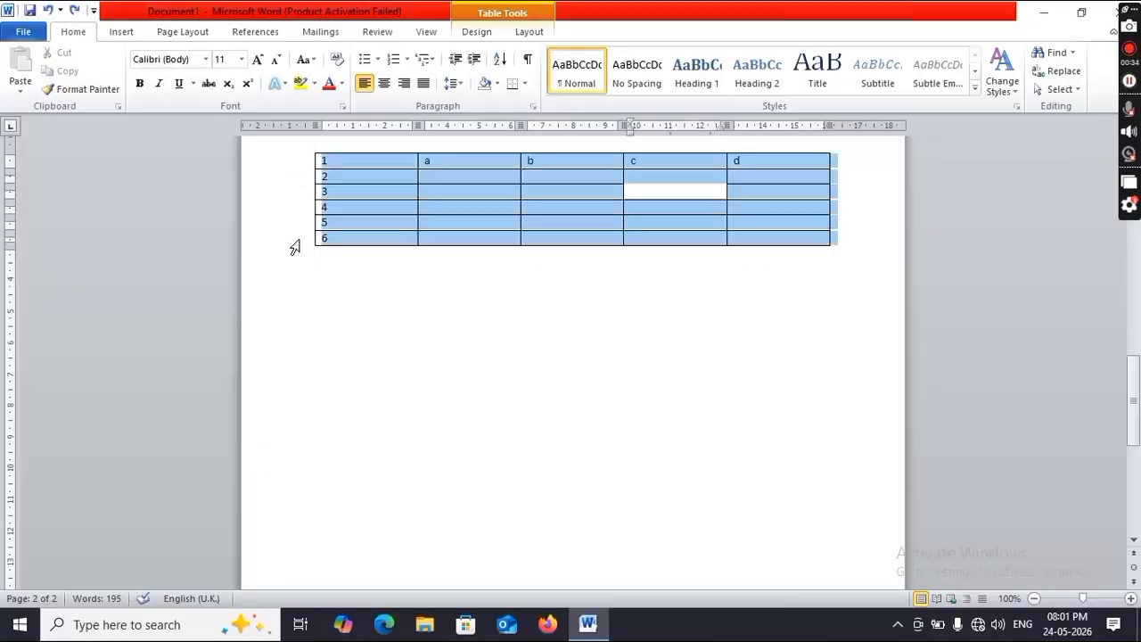
pyautogui.click(477, 33)
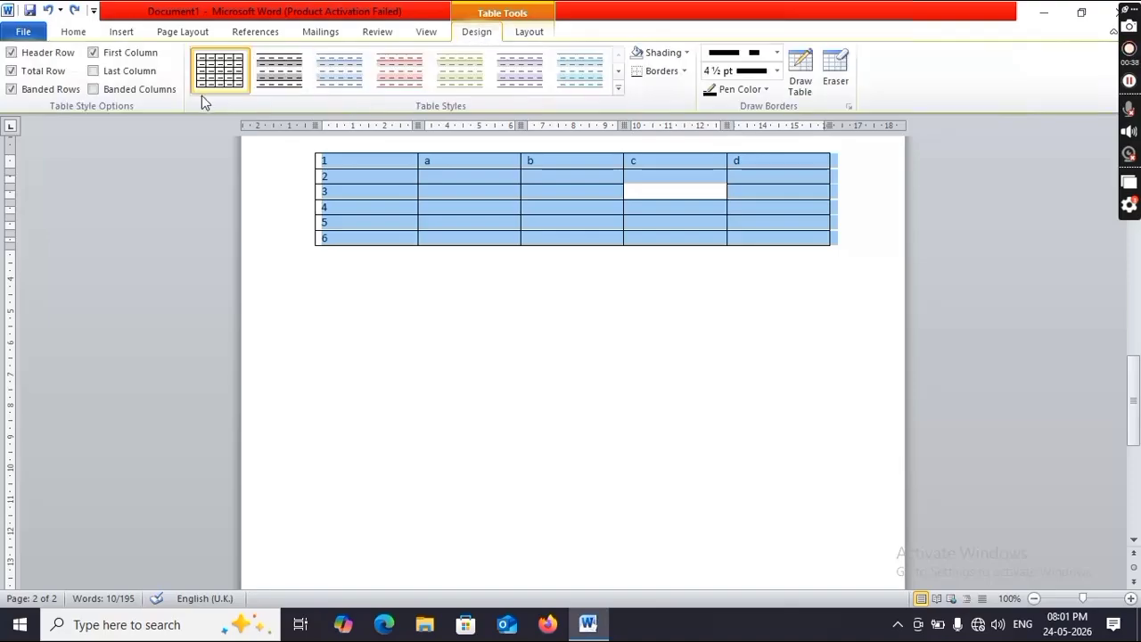
pyautogui.click(15, 93)
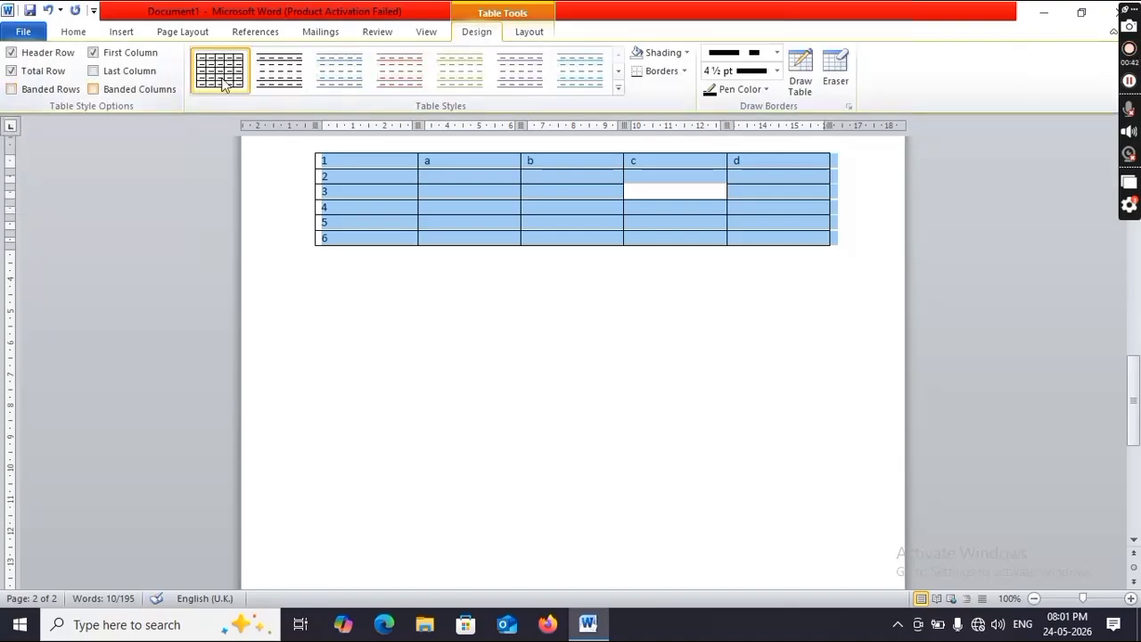
pyautogui.click(287, 71)
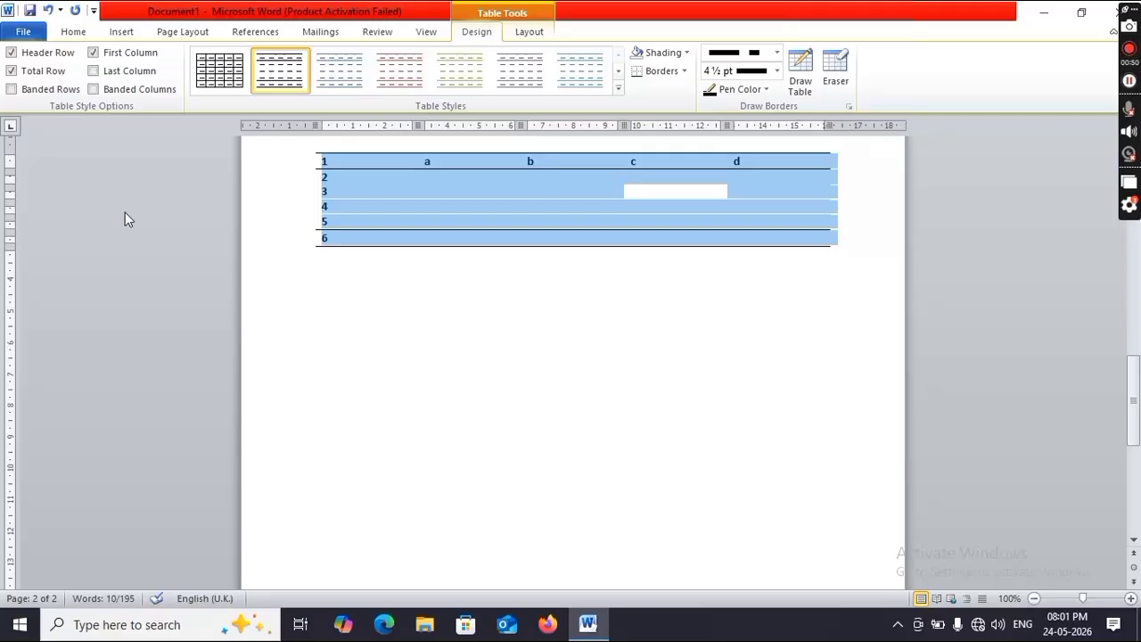
pyautogui.hotkey('ctrl', 'z')
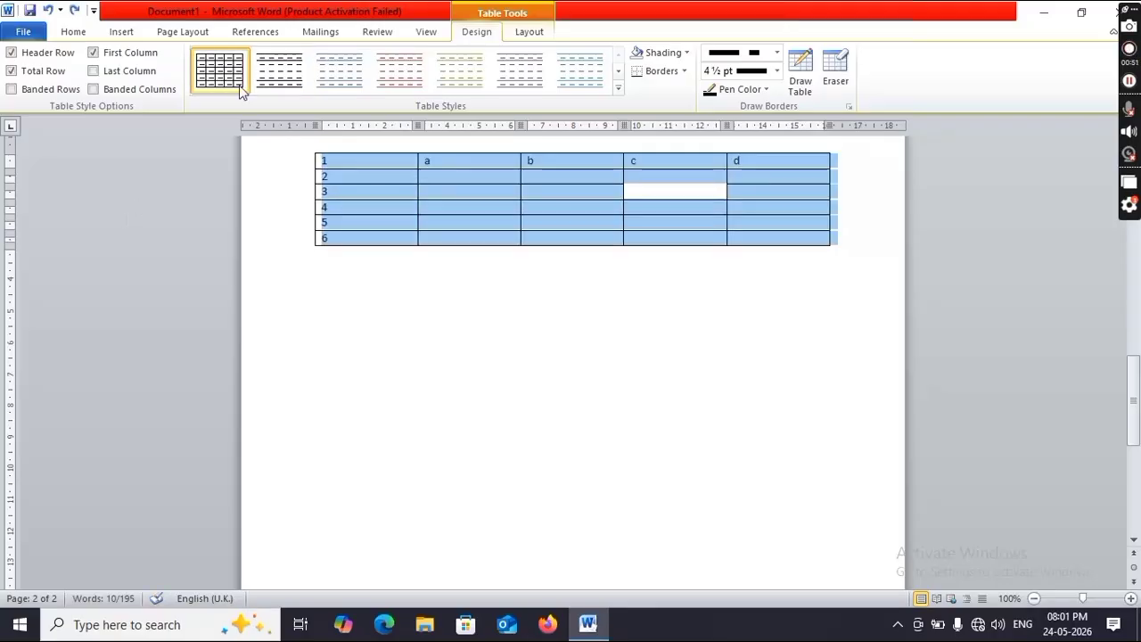
# - Toggle First Column off and on, turn Banded Rows back on, and apply the blue table style
pyautogui.click(96, 53)
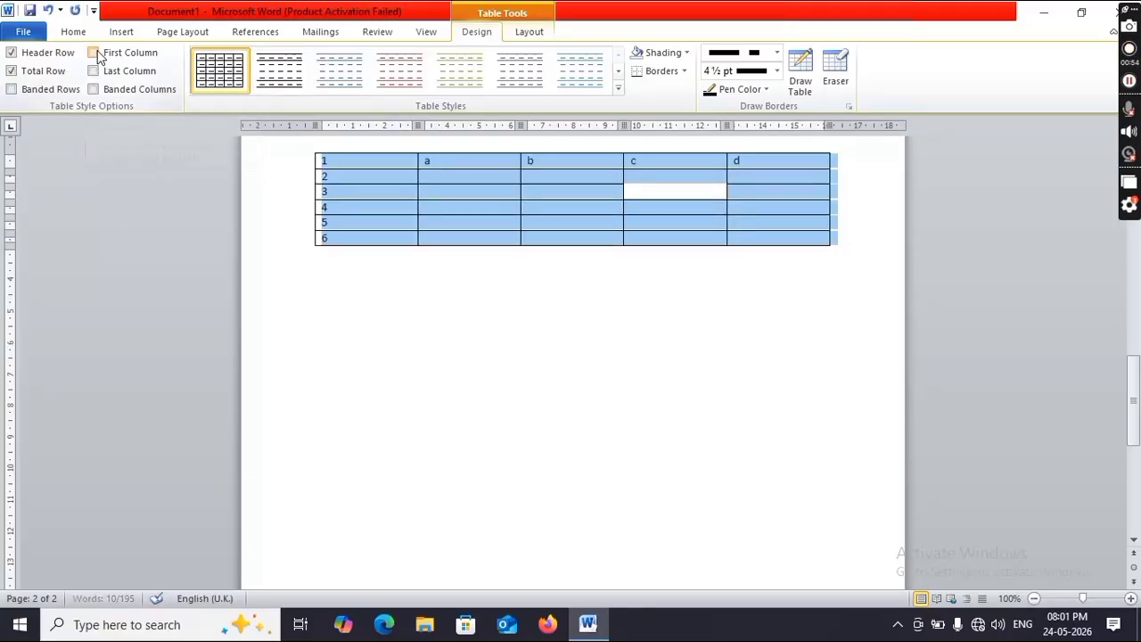
pyautogui.click(11, 90)
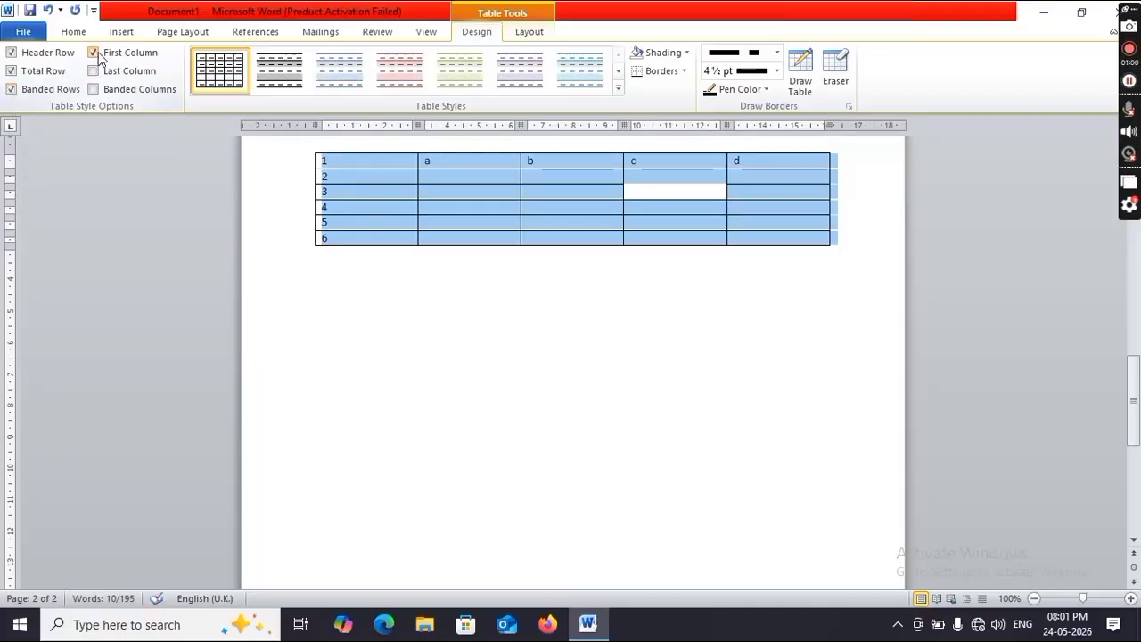
pyautogui.click(326, 71)
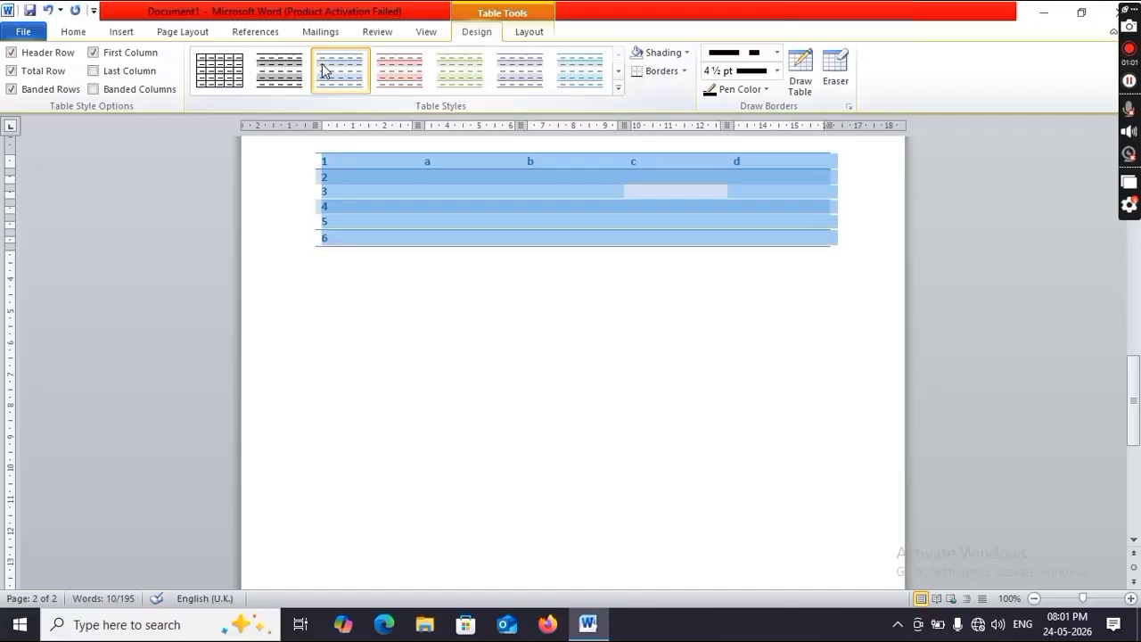
pyautogui.click(428, 393)
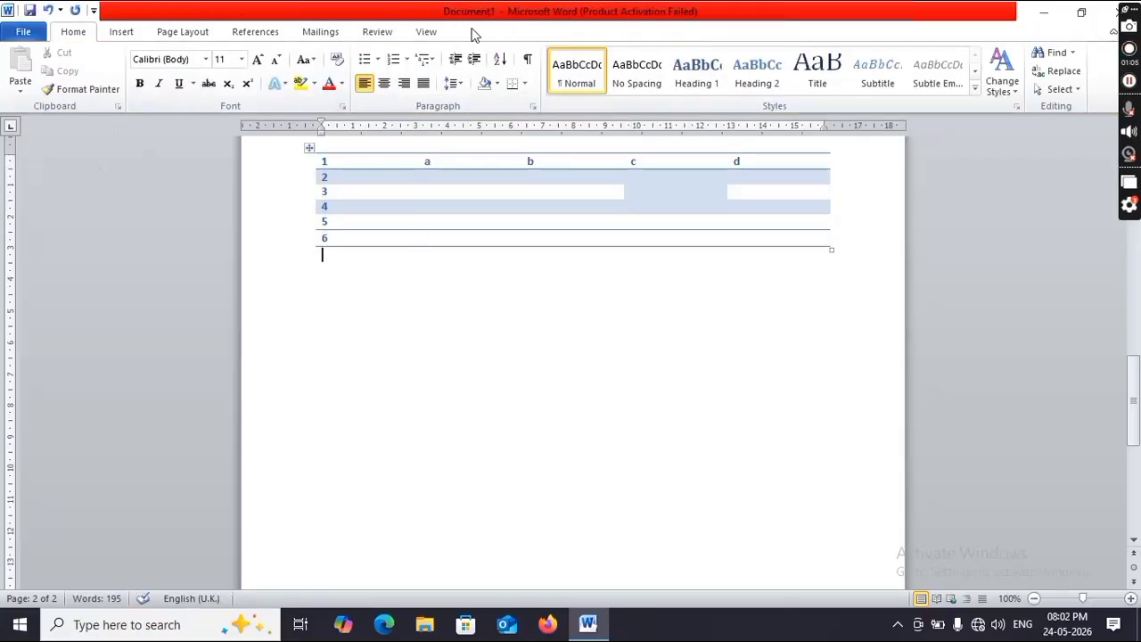
# - Turn on the Last Column option and apply the red table style to the whole table
pyautogui.click(468, 160)
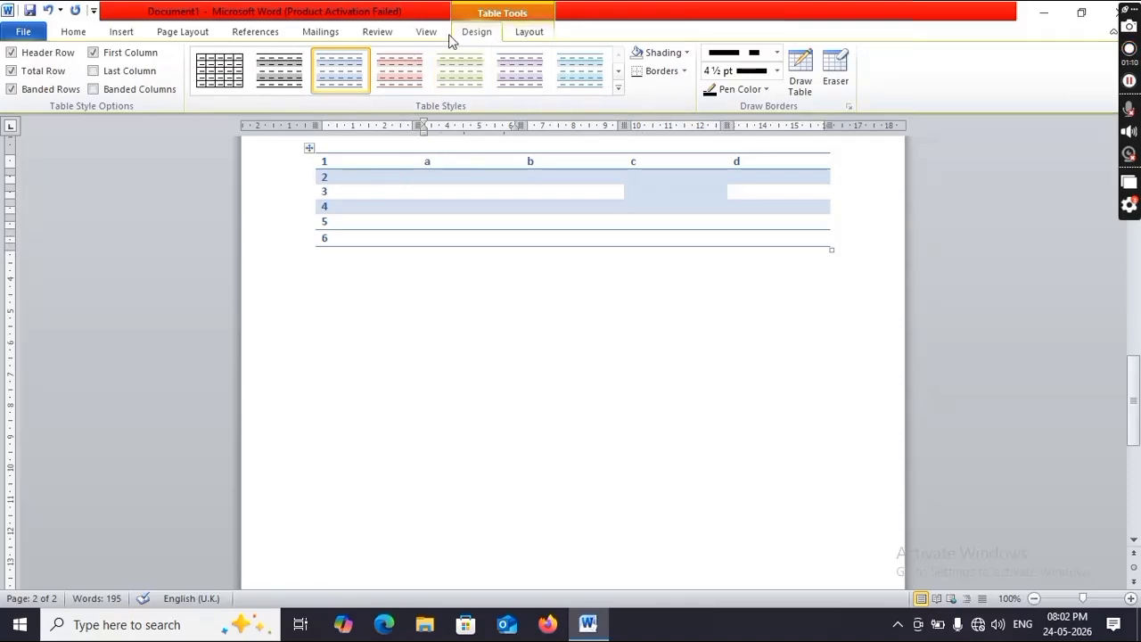
pyautogui.click(95, 71)
pyautogui.moveTo(298, 167); pyautogui.dragTo(311, 247)
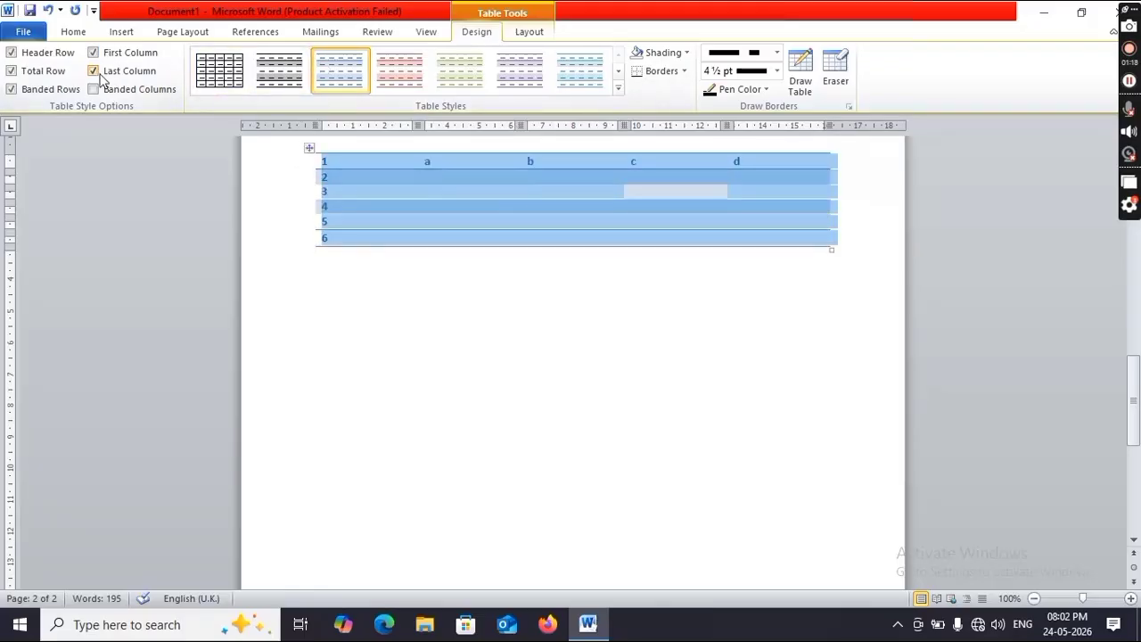
pyautogui.click(381, 77)
pyautogui.click(496, 335)
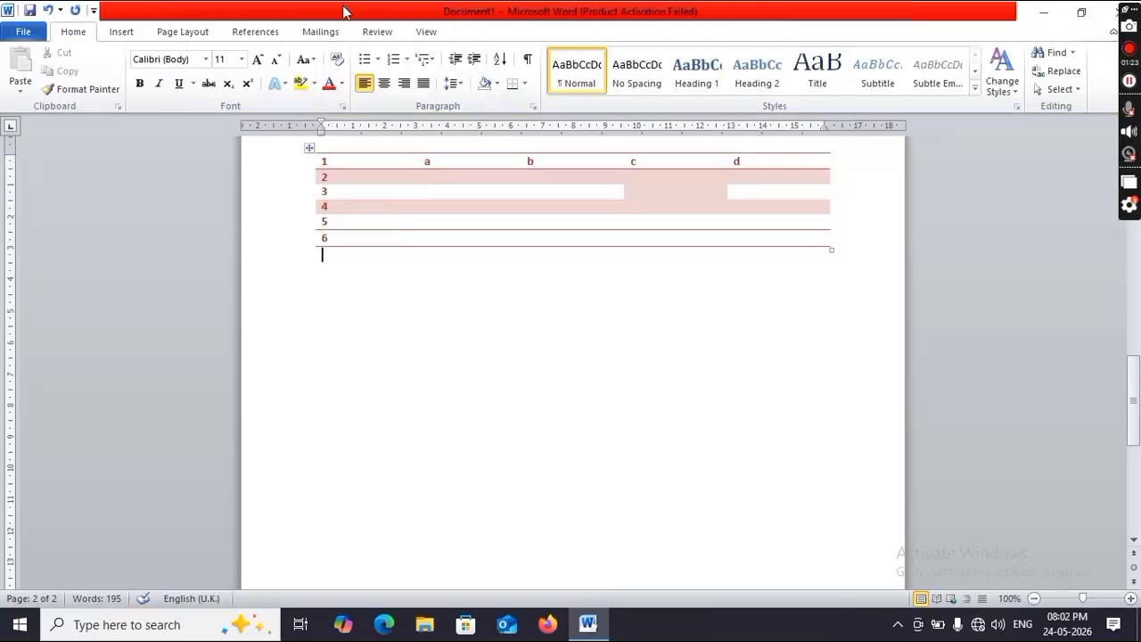
# - Turn on Banded Columns for the red-styled table and check the column shading
pyautogui.click(389, 211)
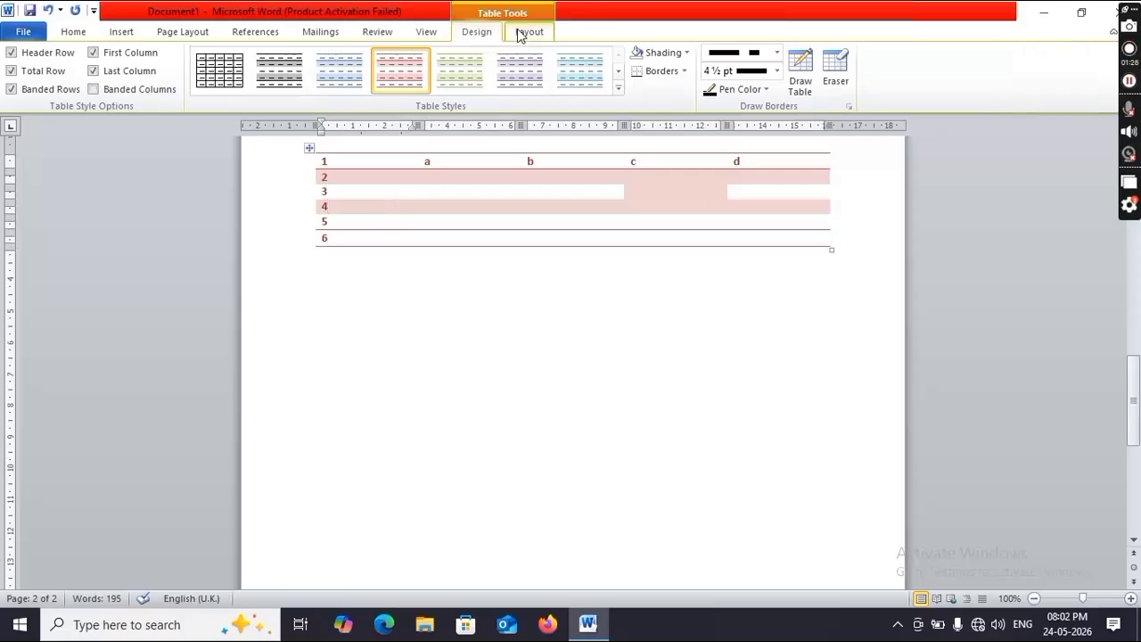
pyautogui.click(93, 90)
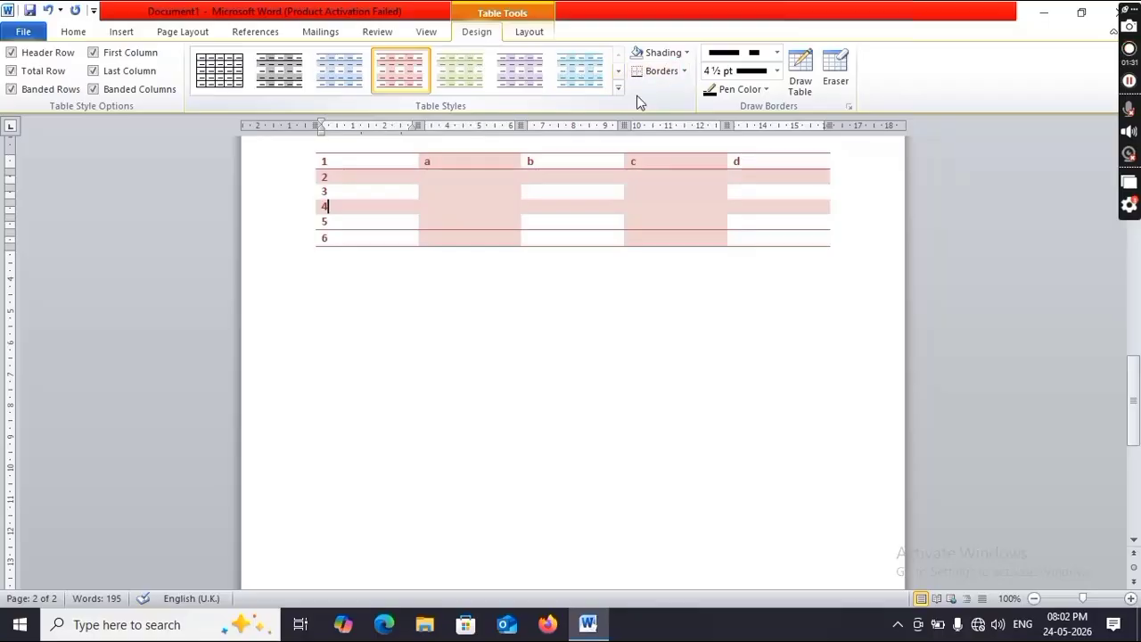
pyautogui.click(438, 355)
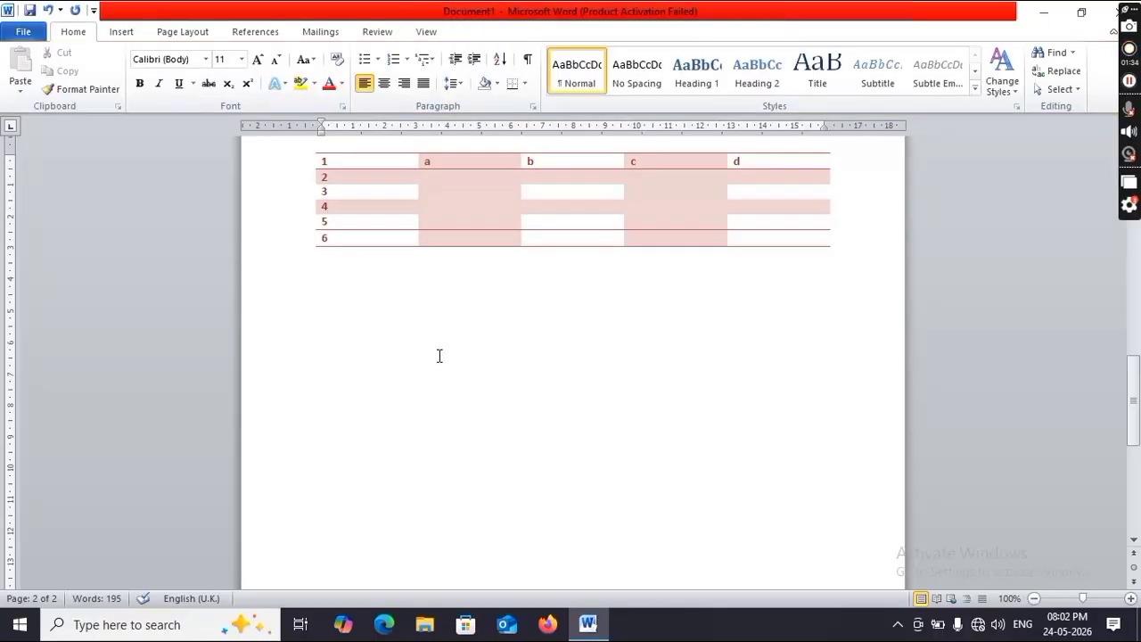
# - Undo the column options and the red and blue styles to restore the table's plain grid
pyautogui.hotkey('ctrl', 'z')
pyautogui.hotkey('ctrl', 'z')
pyautogui.hotkey('ctrl', 'z')
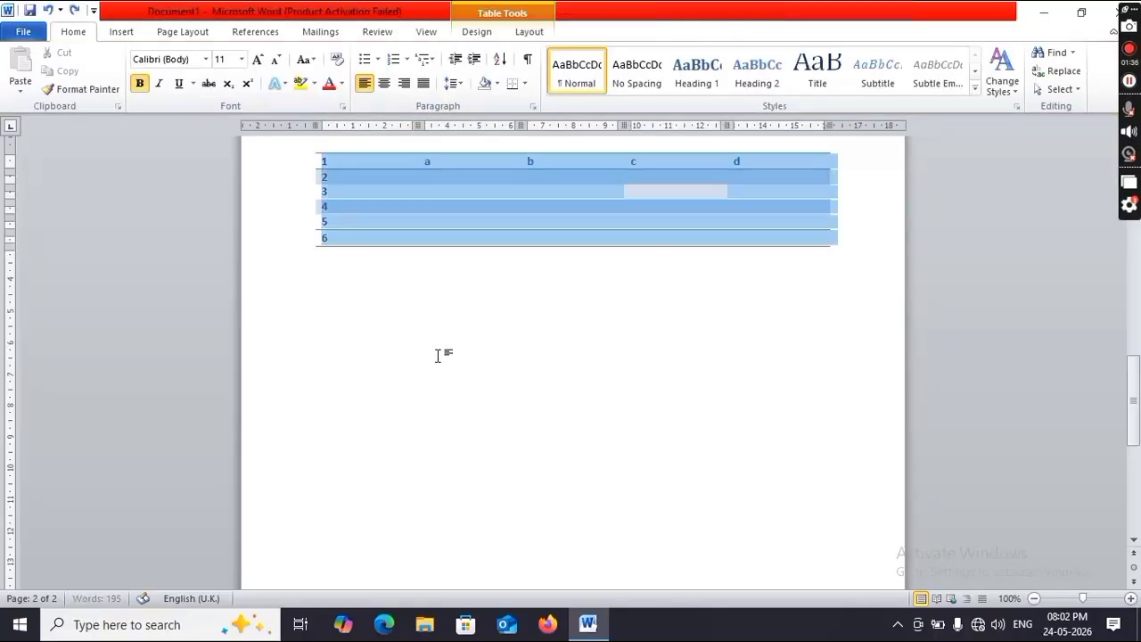
pyautogui.hotkey('ctrl', 'z')
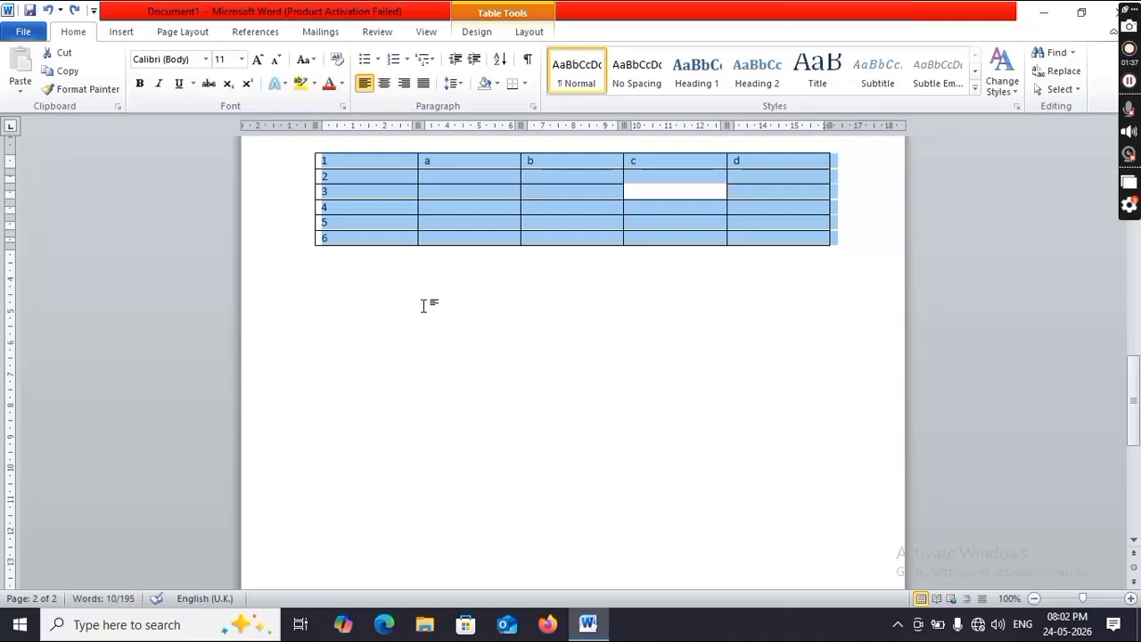
pyautogui.hotkey('ctrl', 'z')
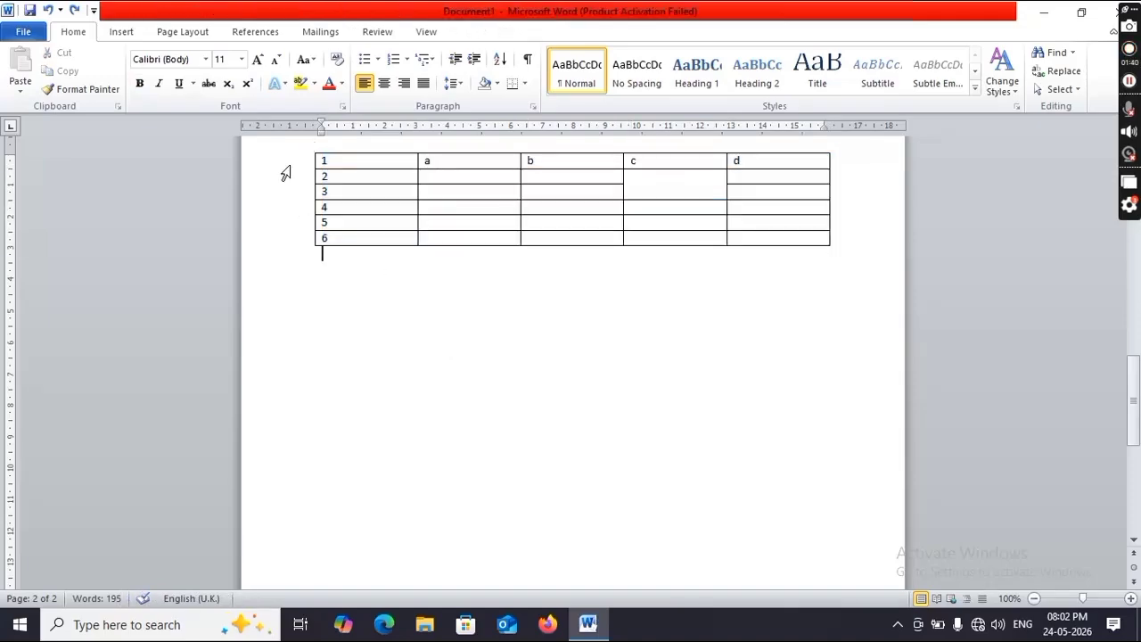
# - Shade the whole table with a custom pink from the standard colours
pyautogui.moveTo(283, 164); pyautogui.dragTo(305, 254)
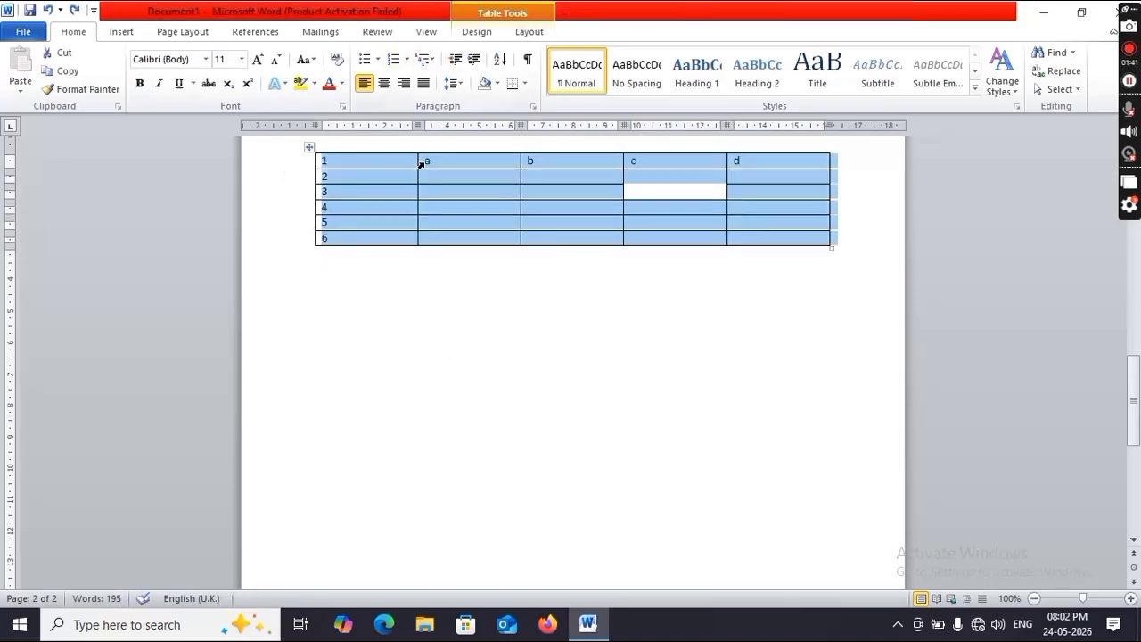
pyautogui.click(486, 32)
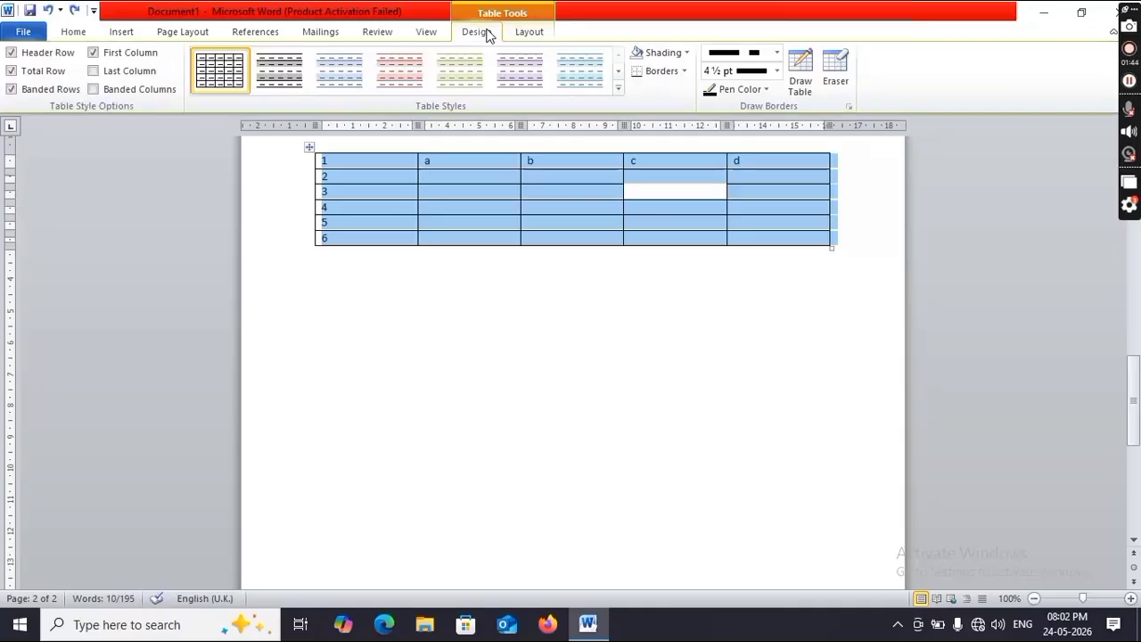
pyautogui.click(688, 54)
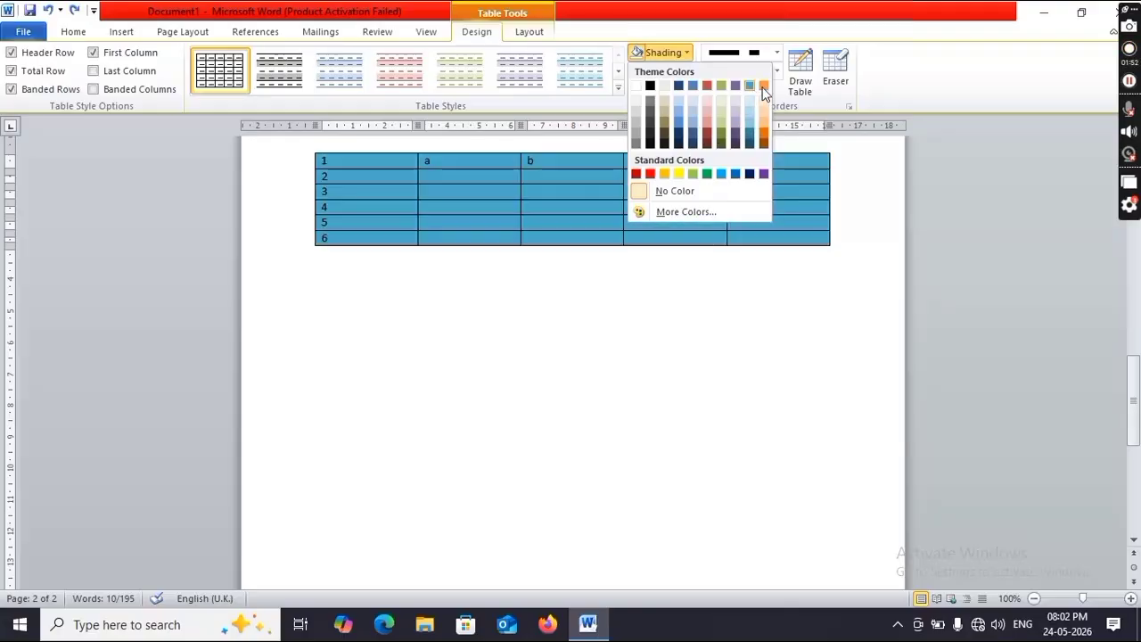
pyautogui.click(675, 207)
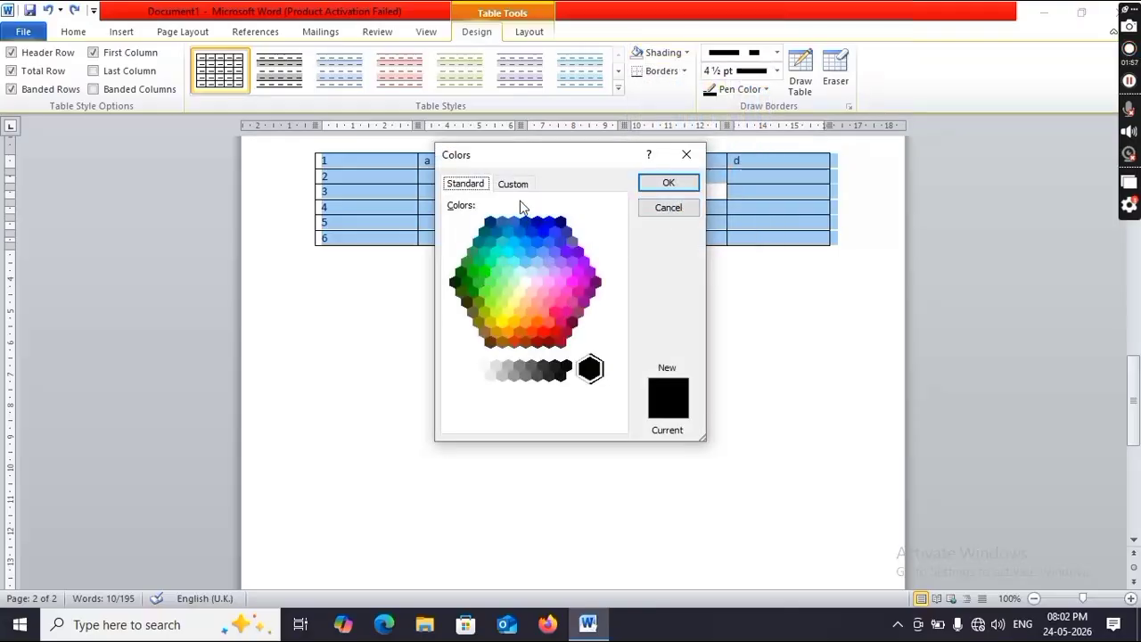
pyautogui.click(550, 303)
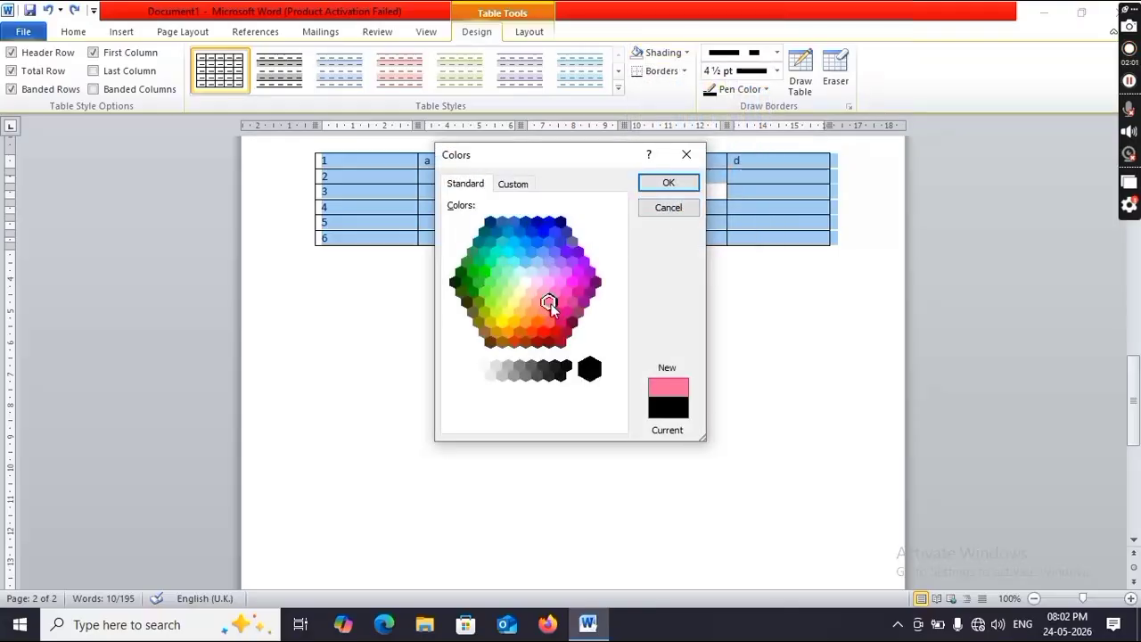
pyautogui.click(670, 184)
pyautogui.click(662, 264)
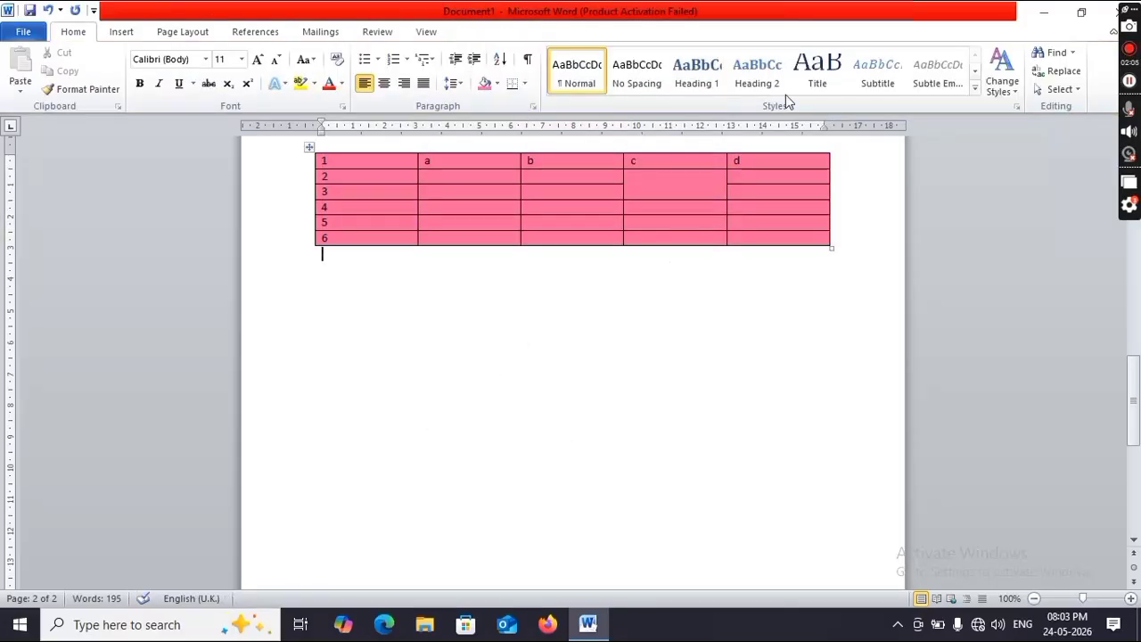
# - Apply a 4½ pt dashed bottom border to the header cell a
pyautogui.click(462, 165)
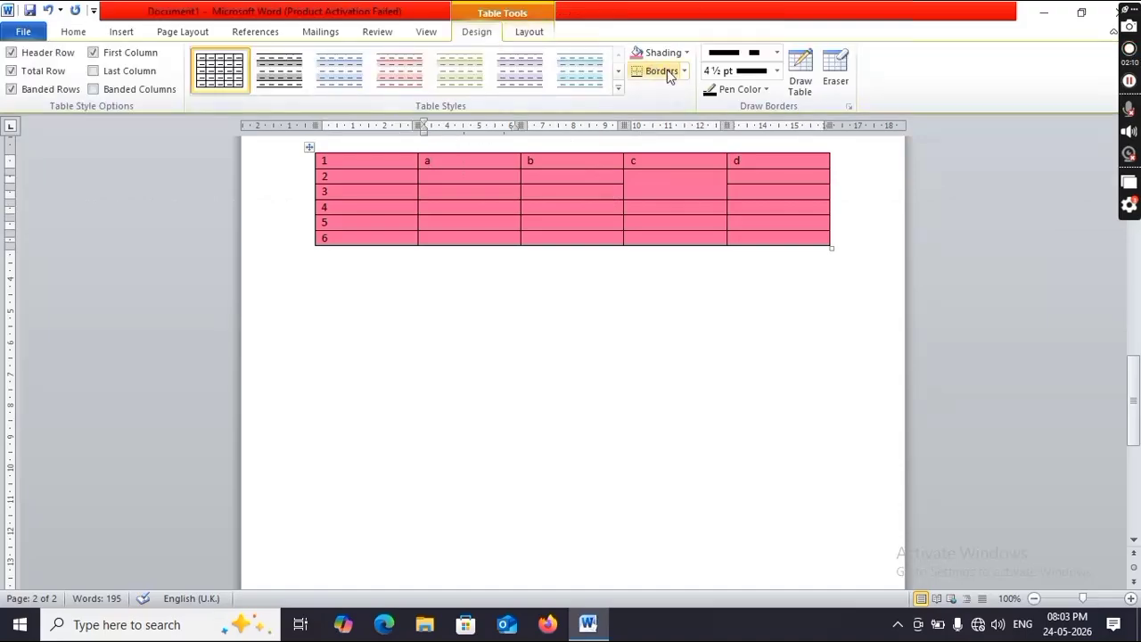
pyautogui.click(684, 72)
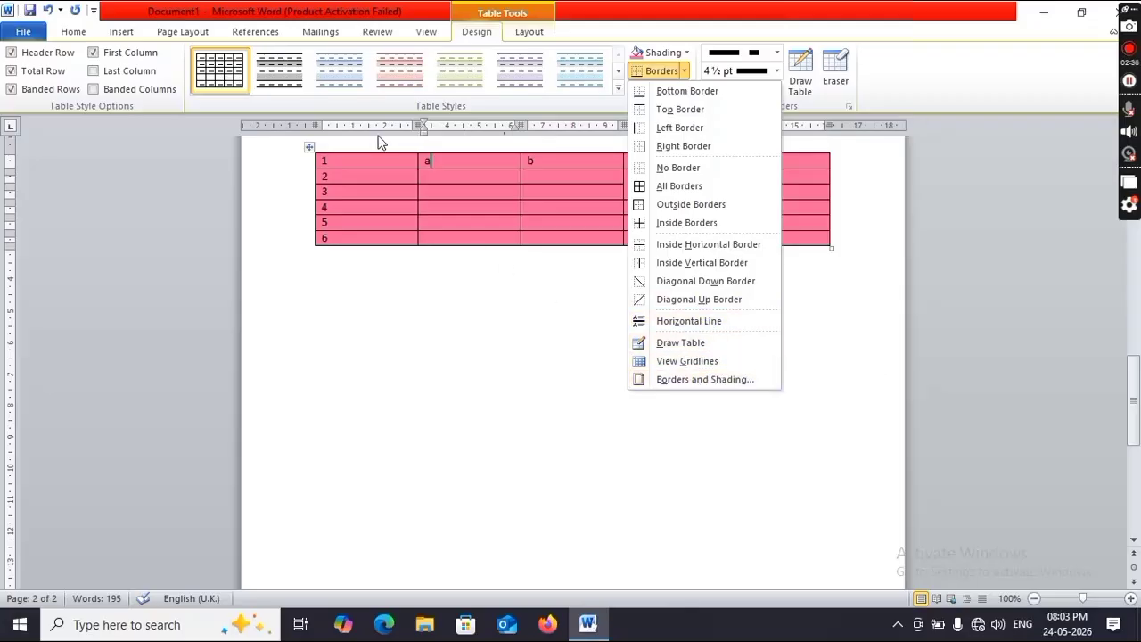
pyautogui.click(695, 92)
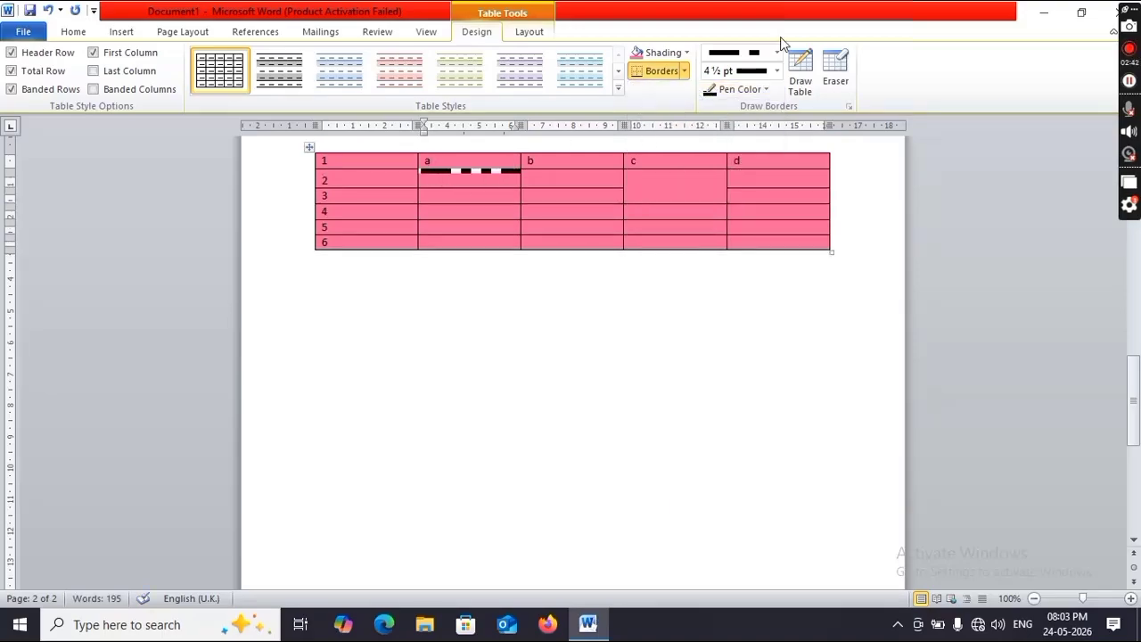
# - Set the border pen weight to ¼ pt and change its line style to a single solid line
pyautogui.click(777, 71)
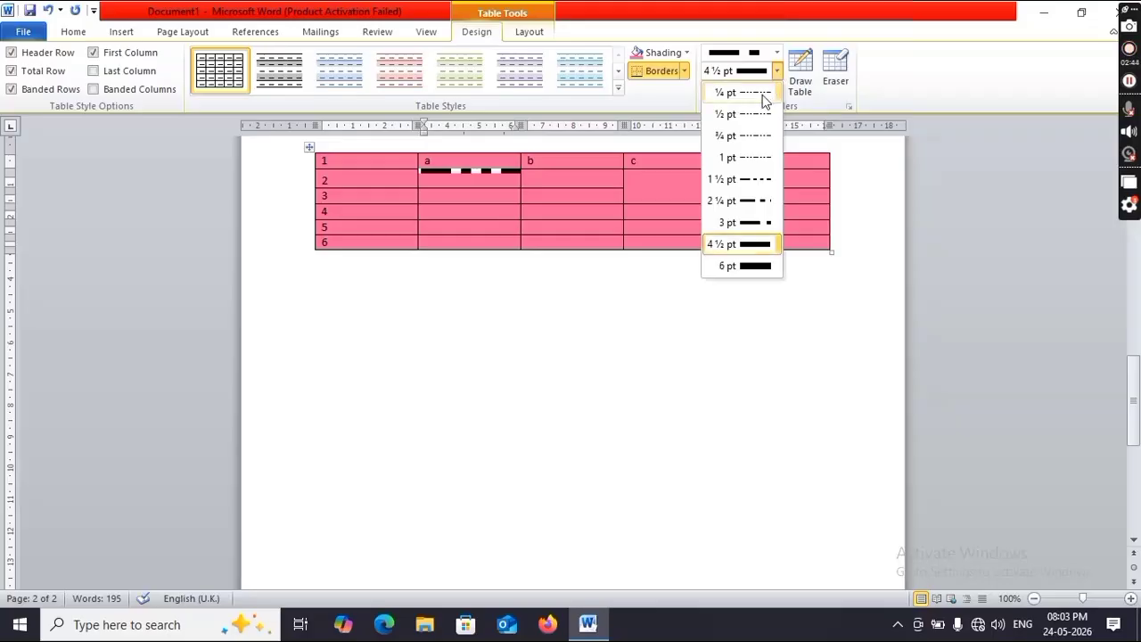
pyautogui.click(764, 101)
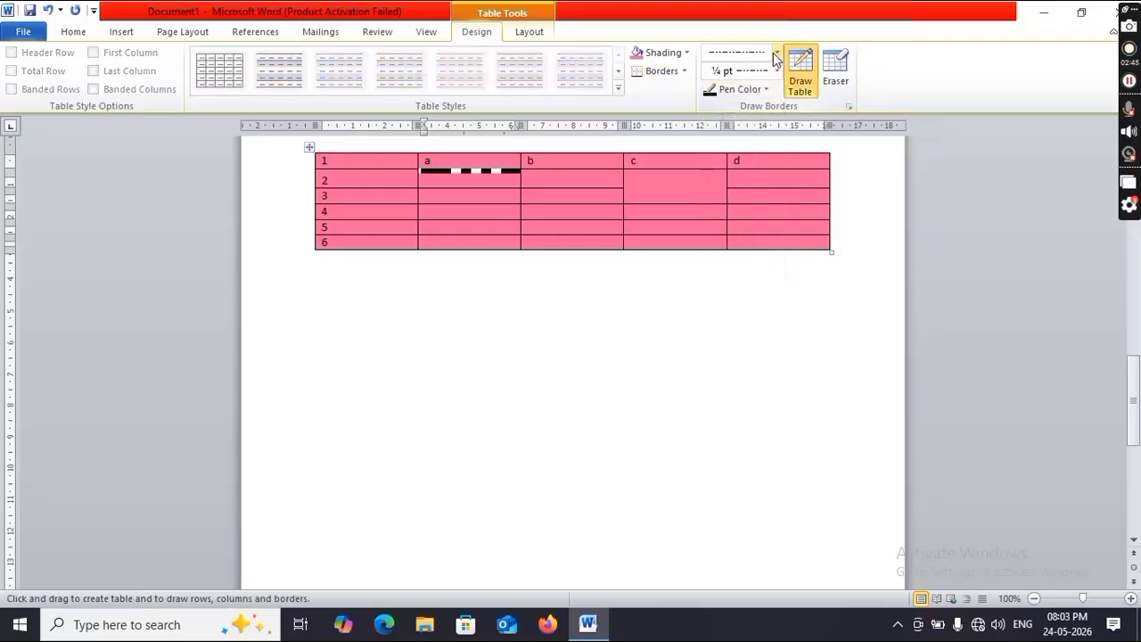
pyautogui.click(775, 52)
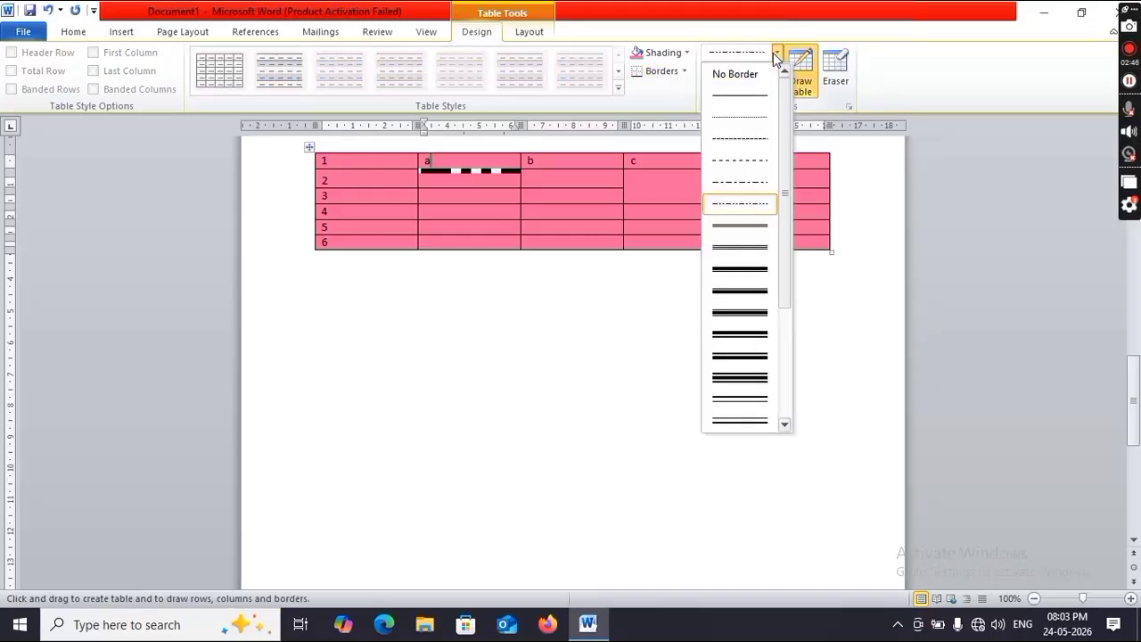
pyautogui.click(742, 105)
# - Turn off the top border of the header cell b
pyautogui.click(573, 156)
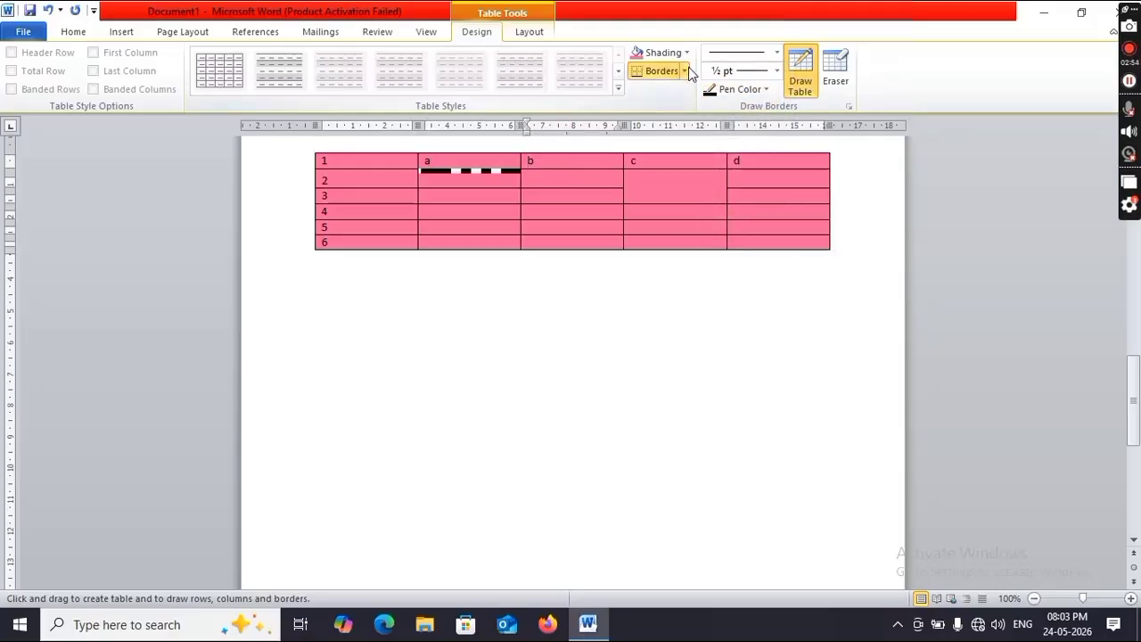
pyautogui.click(686, 71)
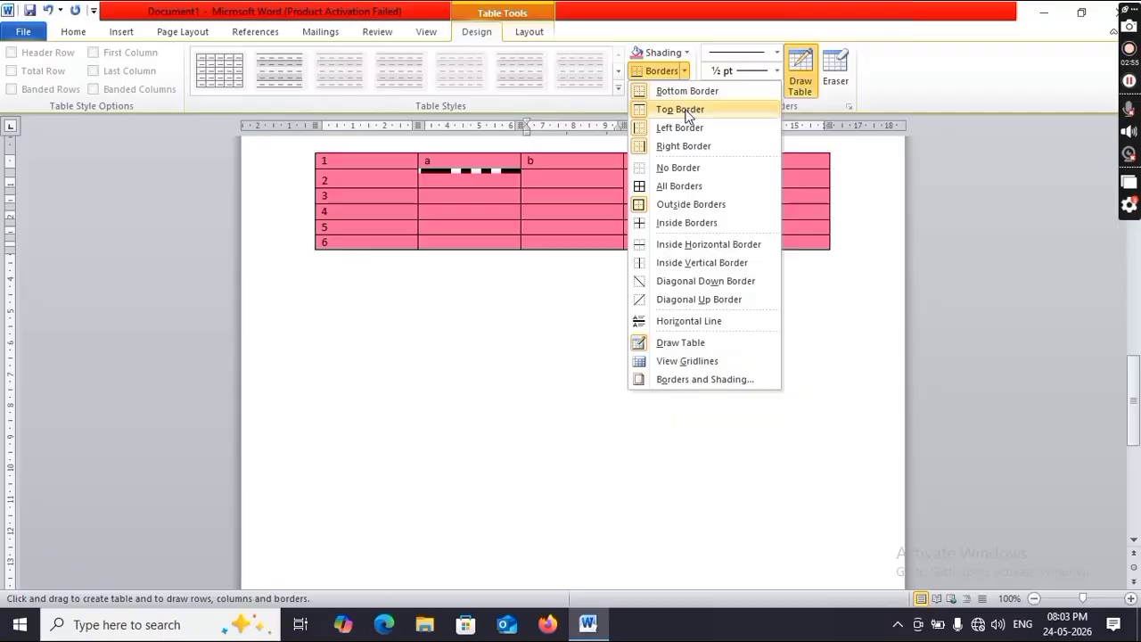
pyautogui.click(685, 110)
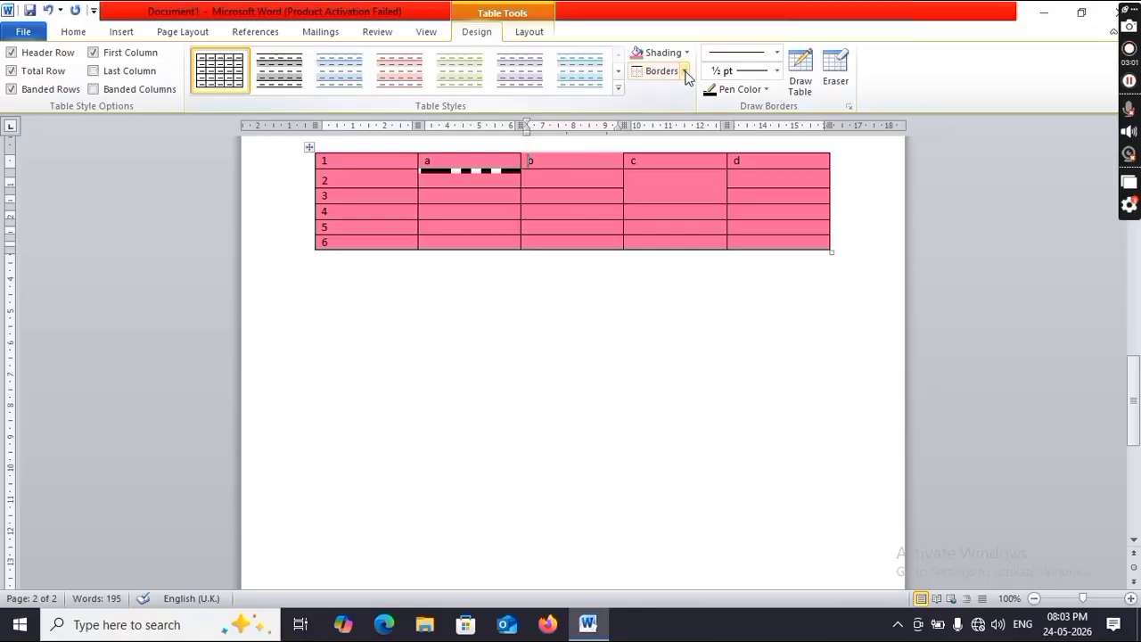
pyautogui.click(685, 72)
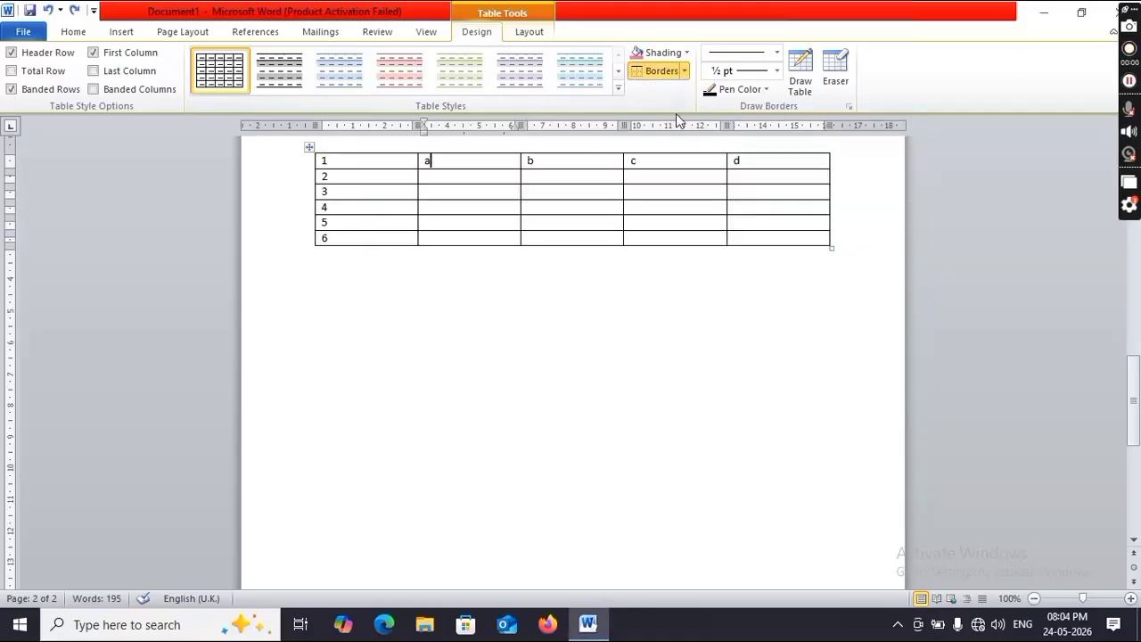
pyautogui.click(685, 71)
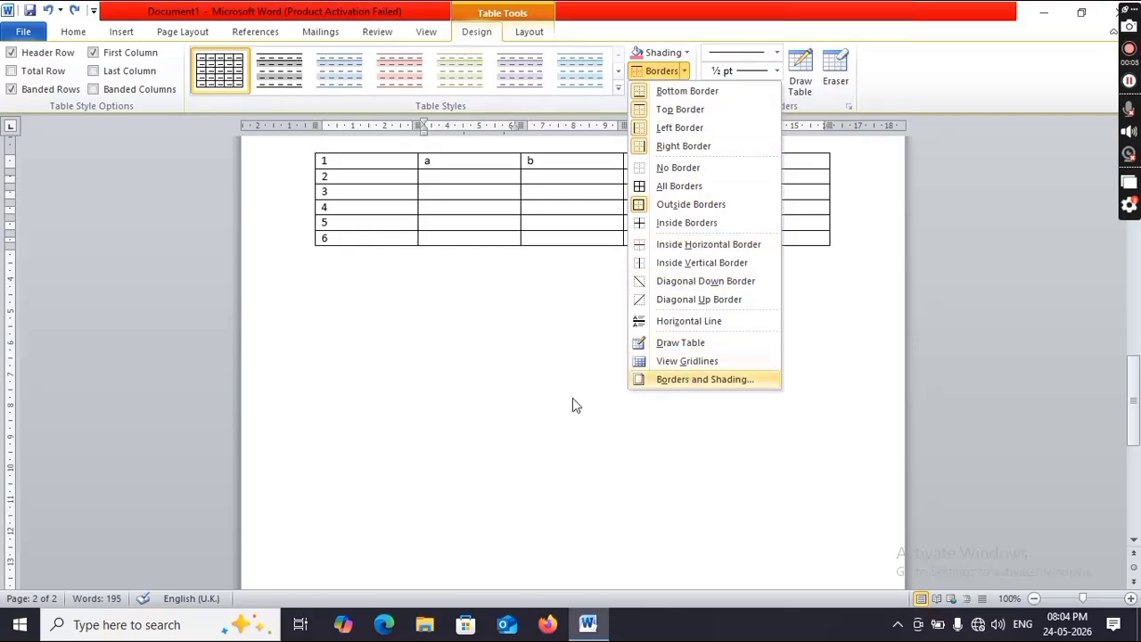
pyautogui.click(526, 402)
# - Choose the double-wave line style and draw one box below the table and another around the table area
pyautogui.click(777, 53)
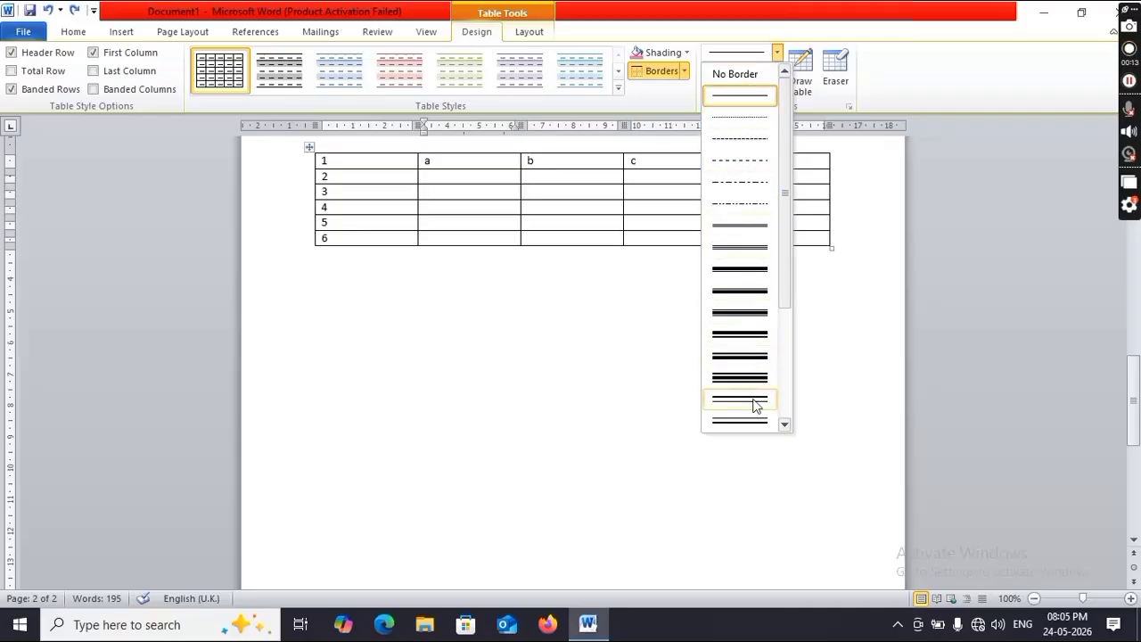
pyautogui.moveTo(785, 278); pyautogui.dragTo(796, 363)
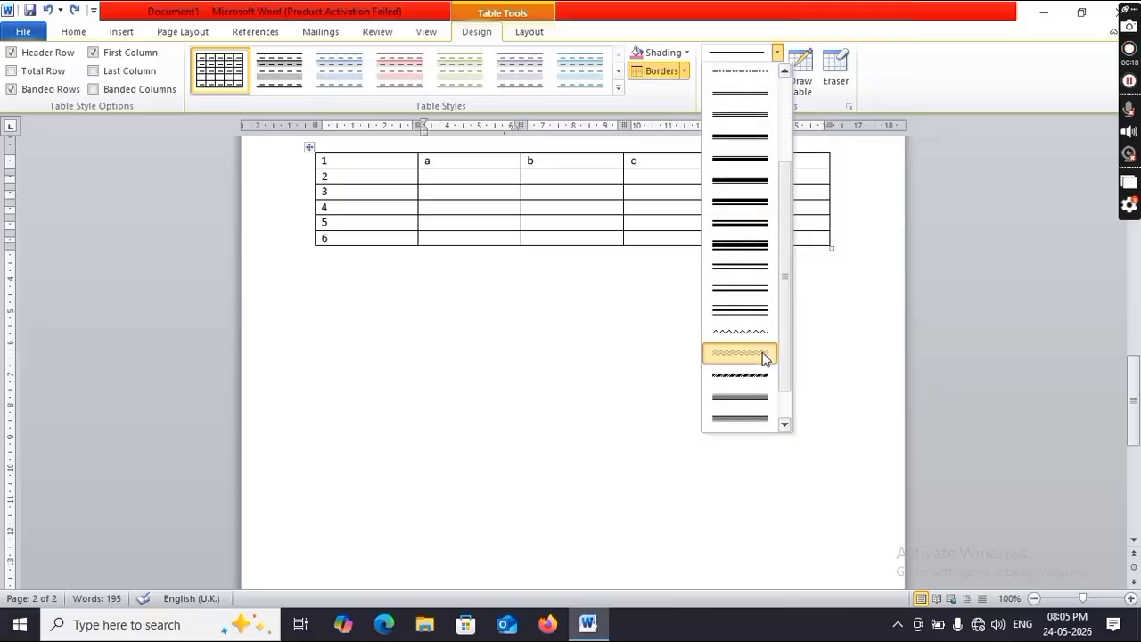
pyautogui.click(764, 353)
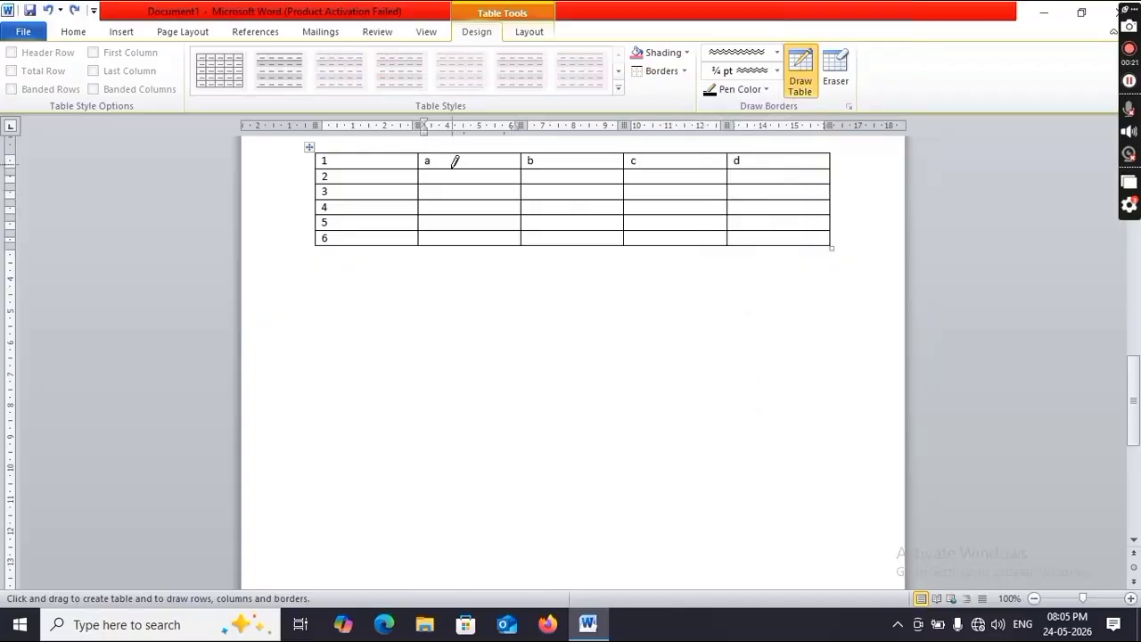
pyautogui.moveTo(357, 292)
pyautogui.mouseDown()
pyautogui.moveTo(484, 339)
pyautogui.moveTo(616, 412)
pyautogui.mouseUp()
pyautogui.moveTo(291, 155)
pyautogui.mouseDown()
pyautogui.moveTo(565, 280)
pyautogui.moveTo(818, 205)
pyautogui.moveTo(821, 242)
pyautogui.moveTo(853, 248)
pyautogui.mouseUp()
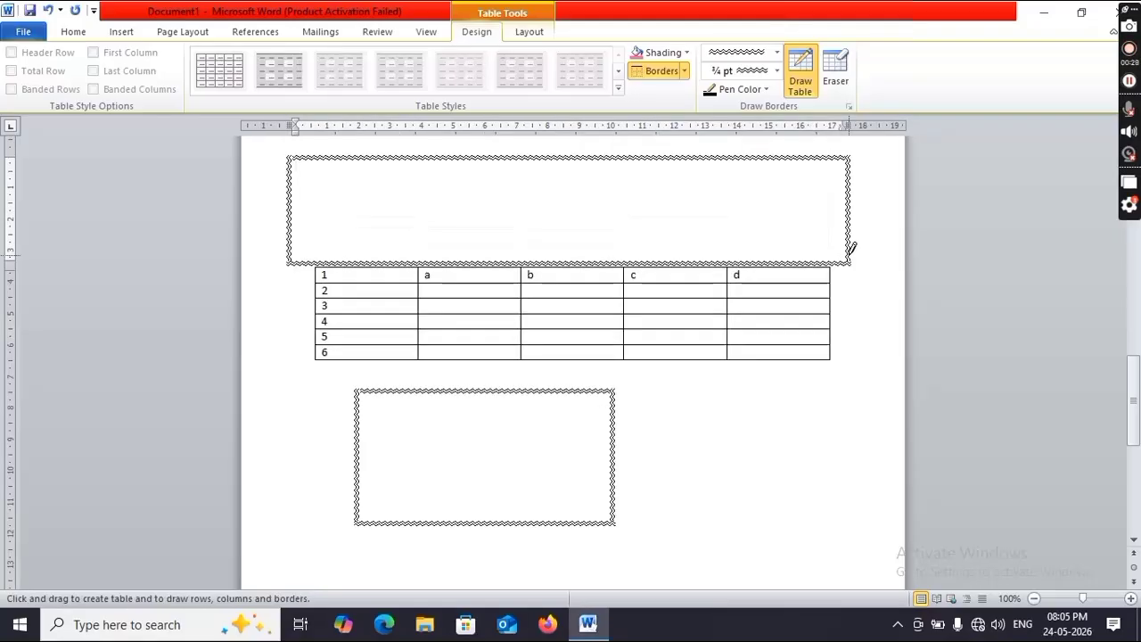
# - Undo both drawn wavy boxes and set the pen weight to ¼ pt
pyautogui.hotkey('ctrl', 'z')
pyautogui.hotkey('ctrl', 'z')
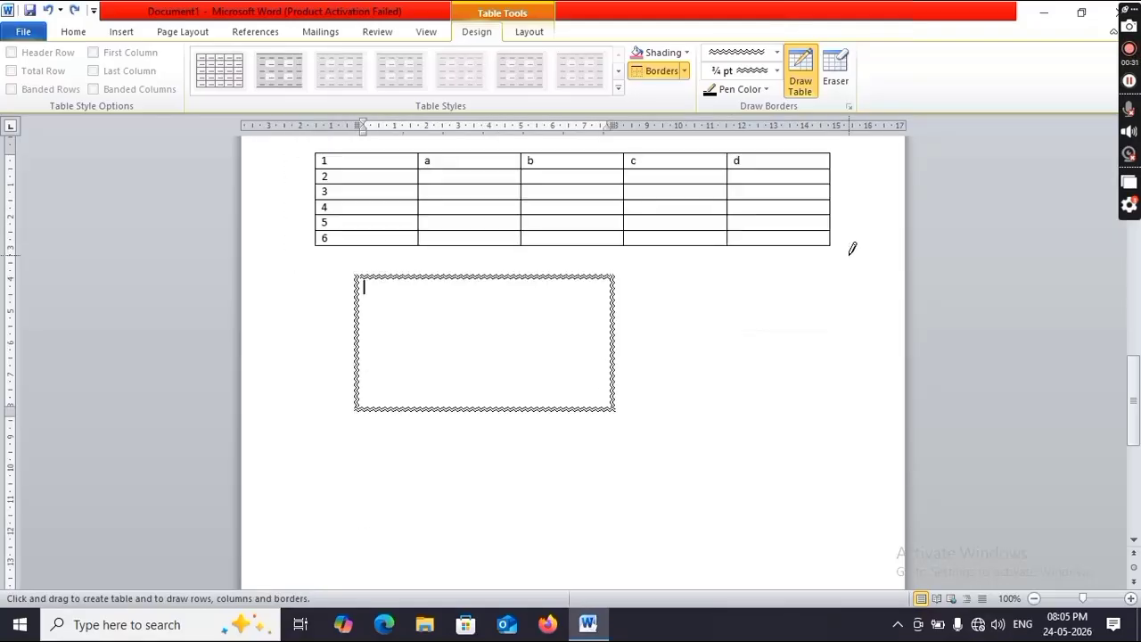
pyautogui.click(776, 71)
pyautogui.click(763, 95)
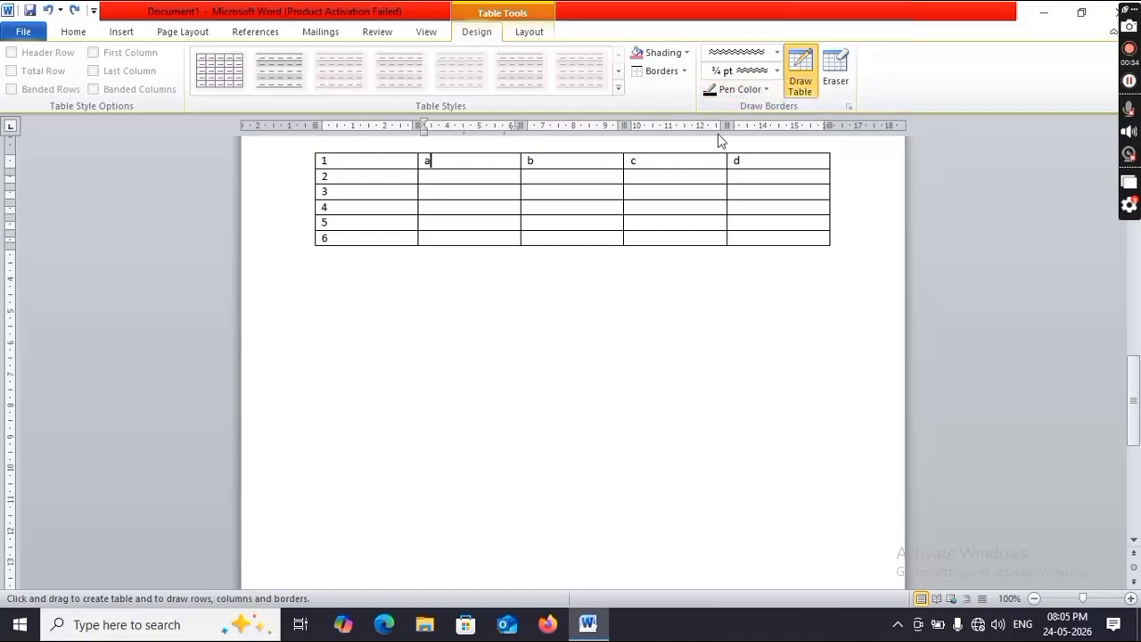
# - Draw a double-wave border under the header cell c and undo it
pyautogui.click(666, 161)
pyautogui.moveTo(647, 163)
pyautogui.mouseDown()
pyautogui.moveTo(686, 184)
pyautogui.moveTo(729, 150)
pyautogui.mouseUp()
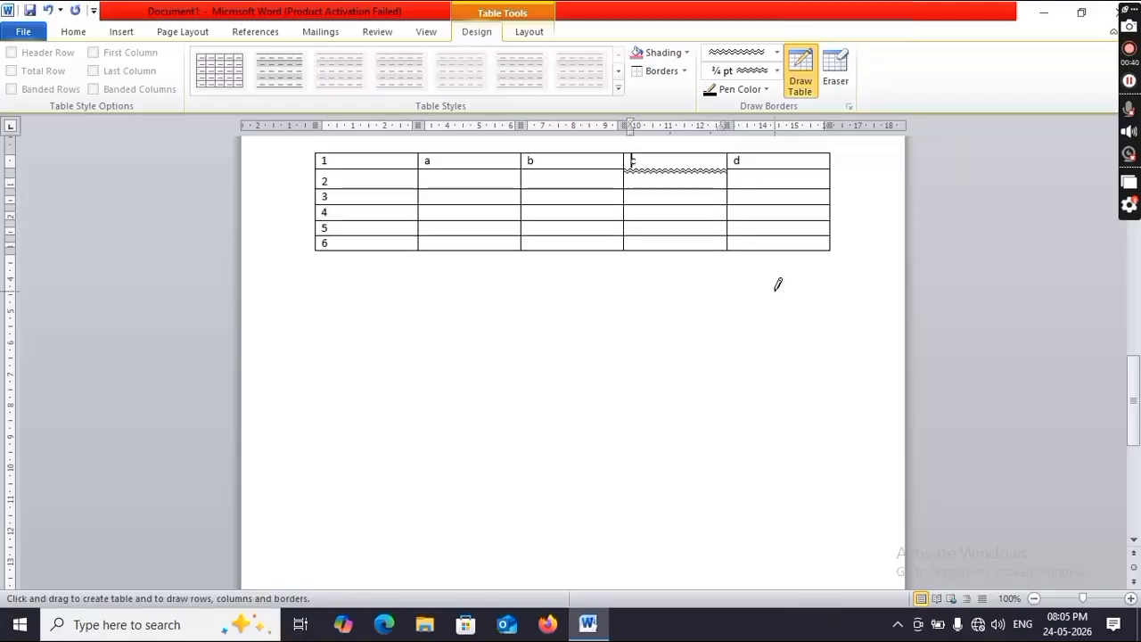
pyautogui.hotkey('ctrl', 'z')
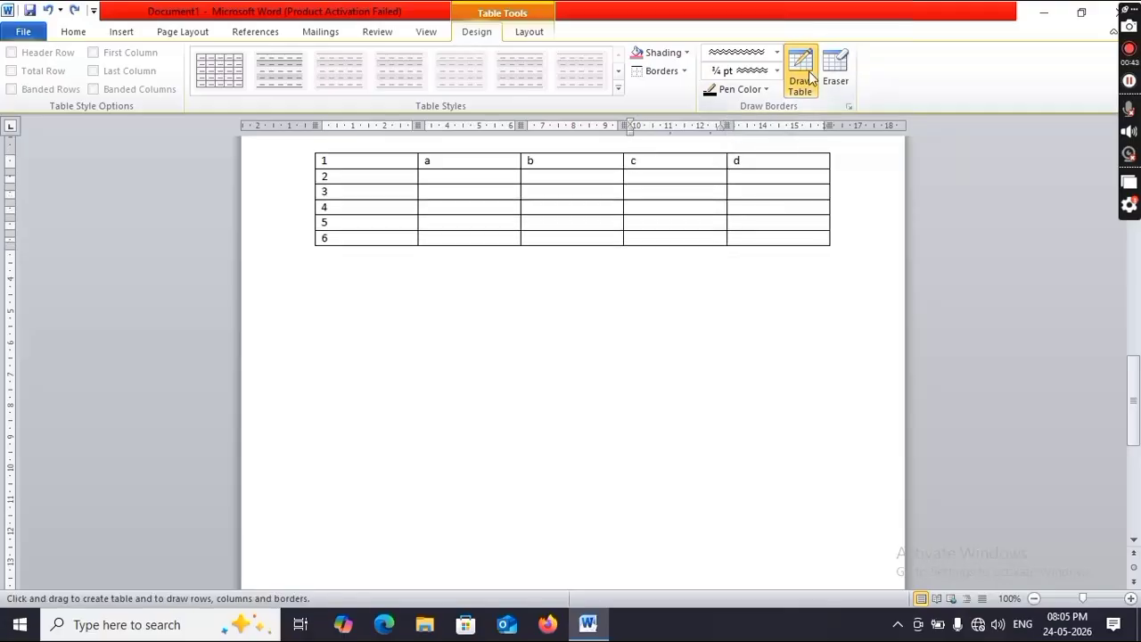
# - Stop drawing borders and use the Eraser to remove the row lines and bottom edge of column d
pyautogui.click(807, 74)
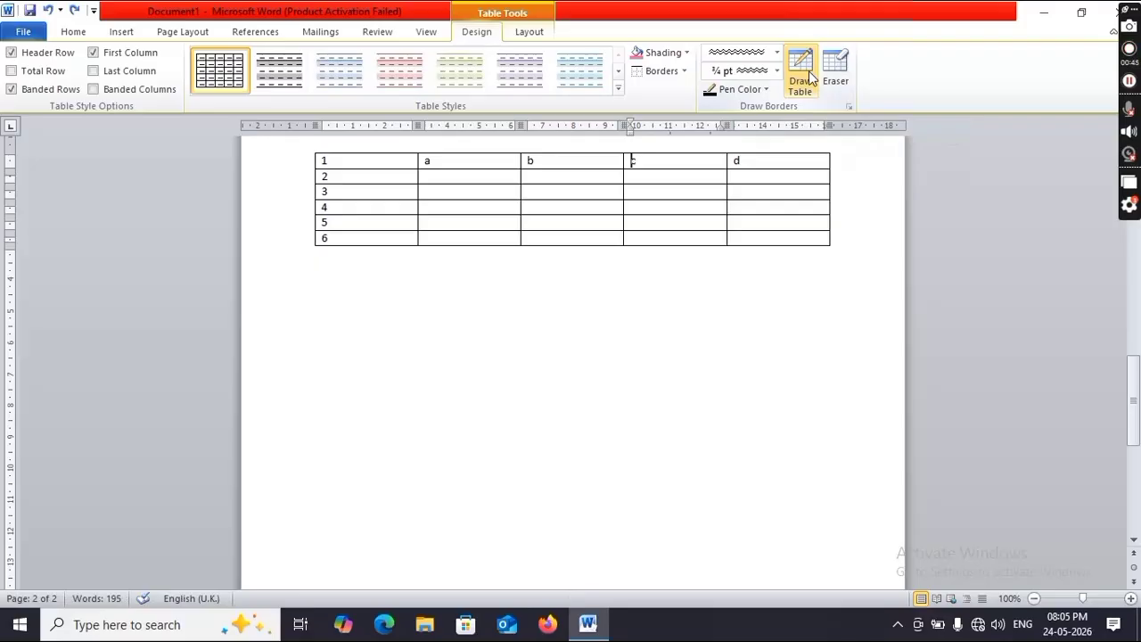
pyautogui.click(835, 80)
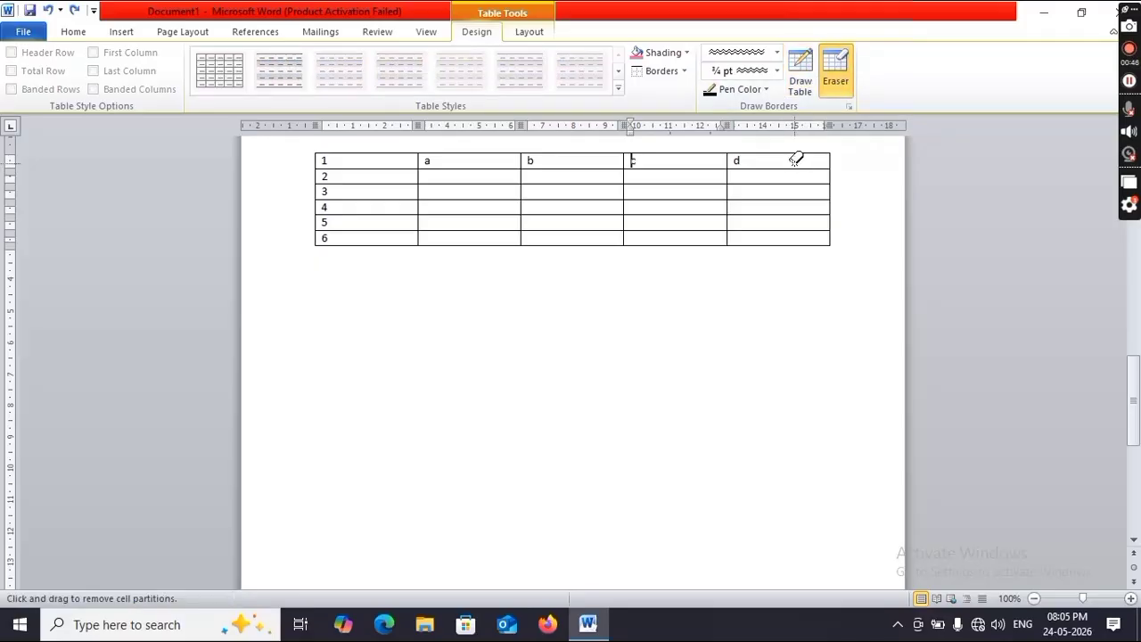
pyautogui.moveTo(795, 158); pyautogui.dragTo(793, 247)
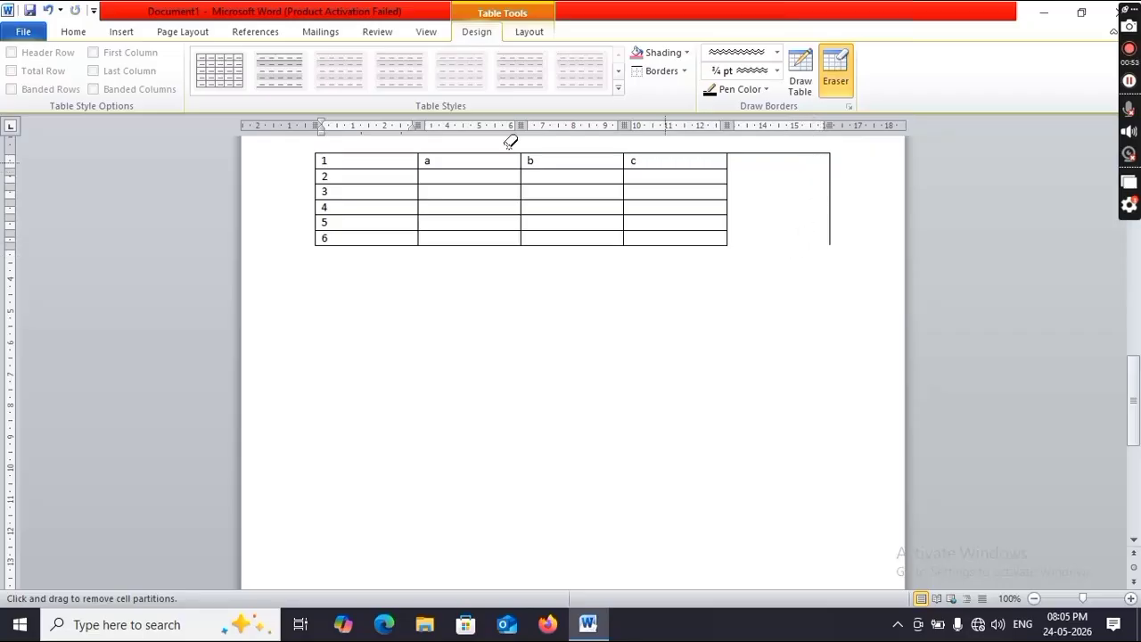
# - Insert the mountains picture from the Saved Pictures folder into the blank document
pyautogui.click(126, 31)
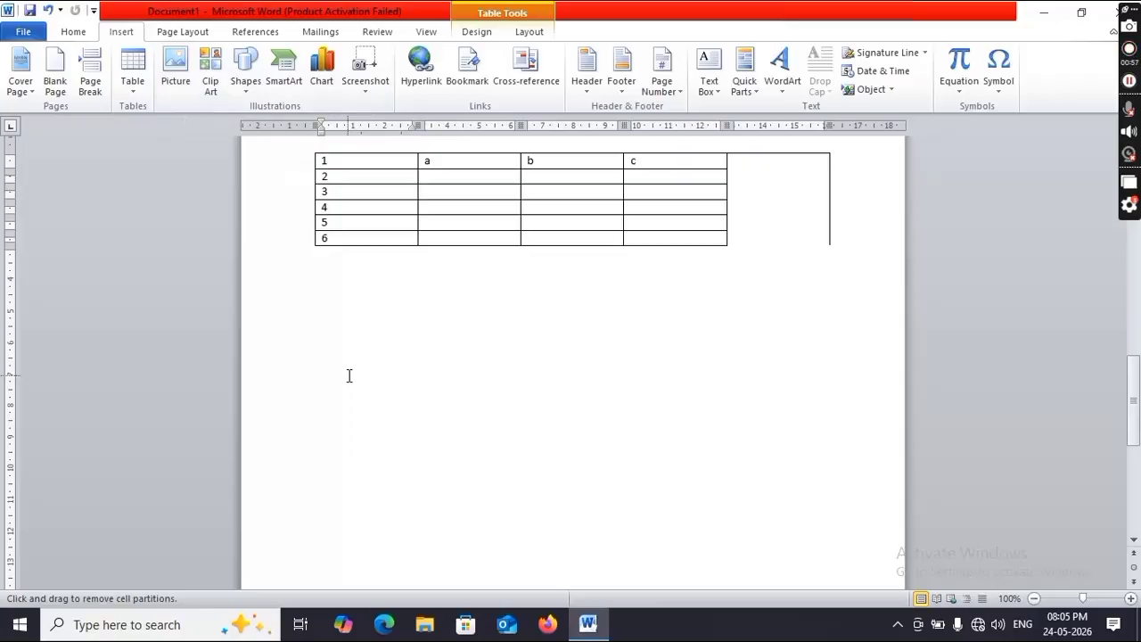
pyautogui.click(185, 90)
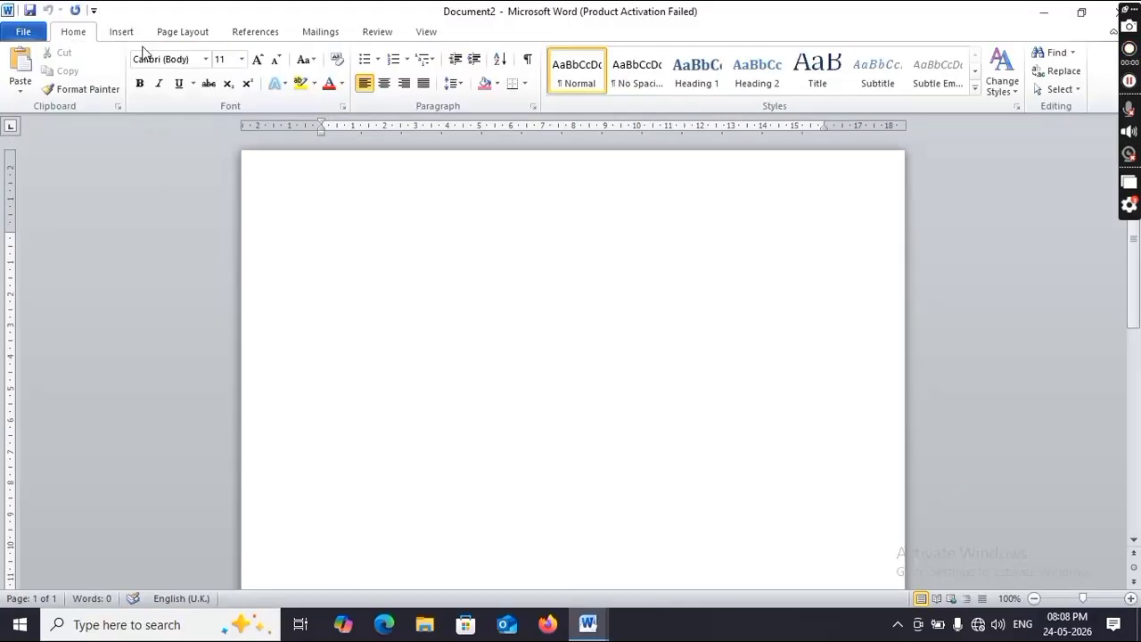
pyautogui.click(122, 32)
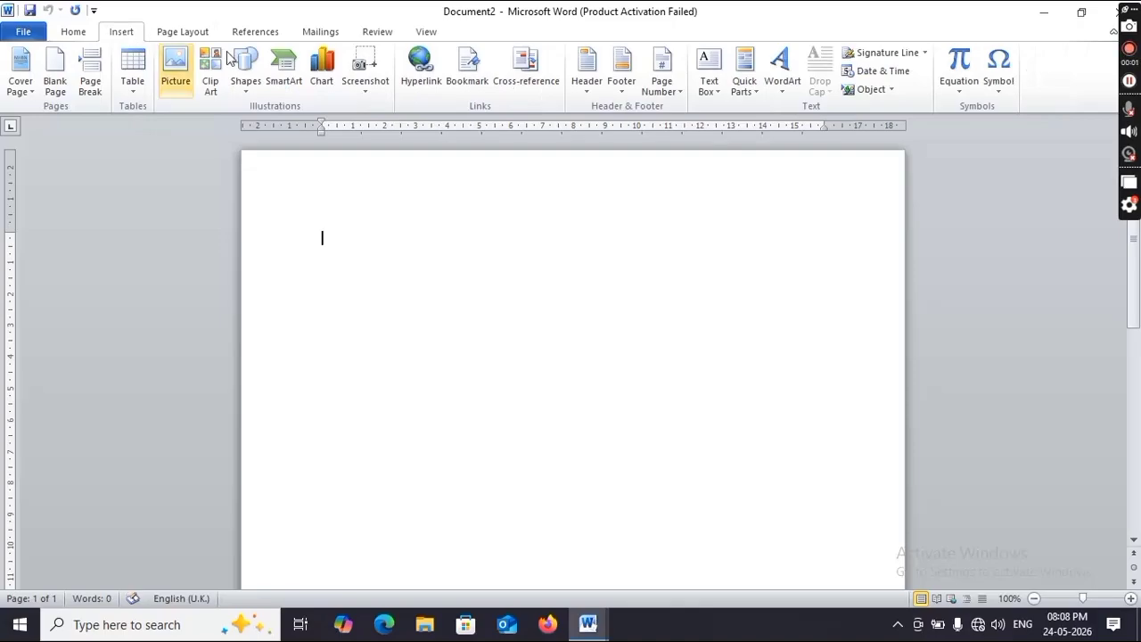
pyautogui.click(187, 71)
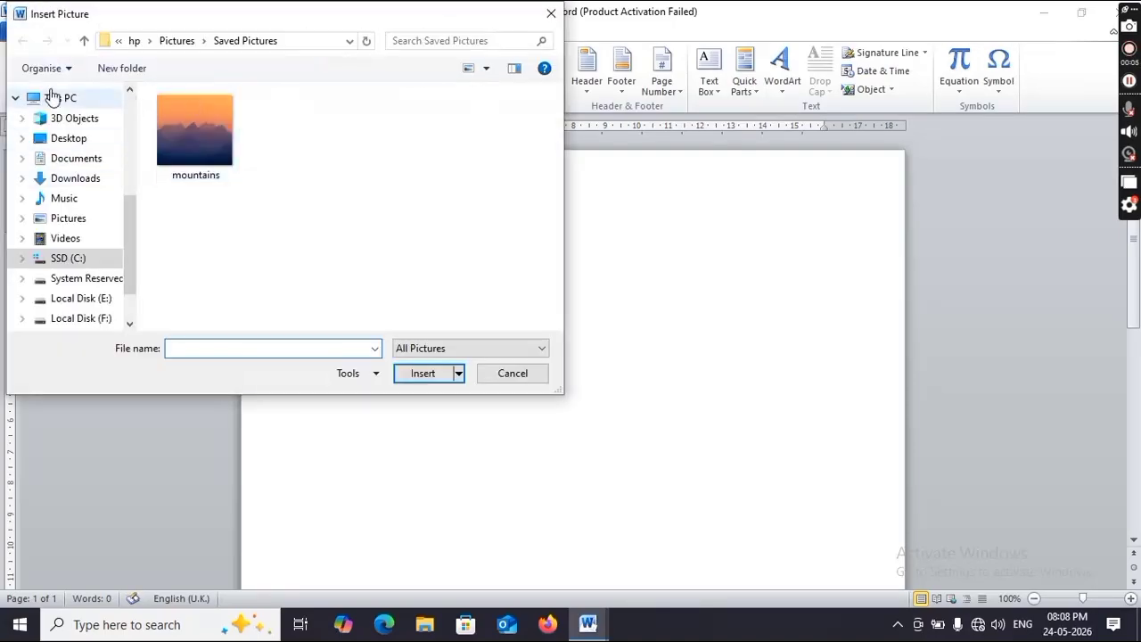
pyautogui.click(198, 168)
pyautogui.click(423, 375)
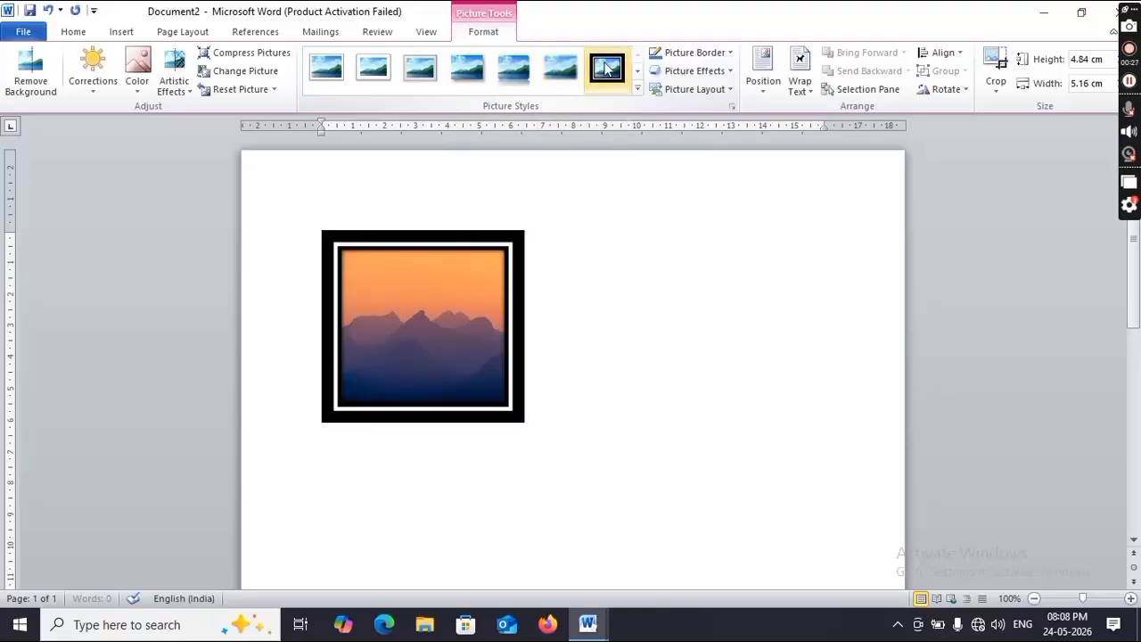
# - Examine the outline color, weight and dash options available for the mountains picture's border
pyautogui.click(729, 53)
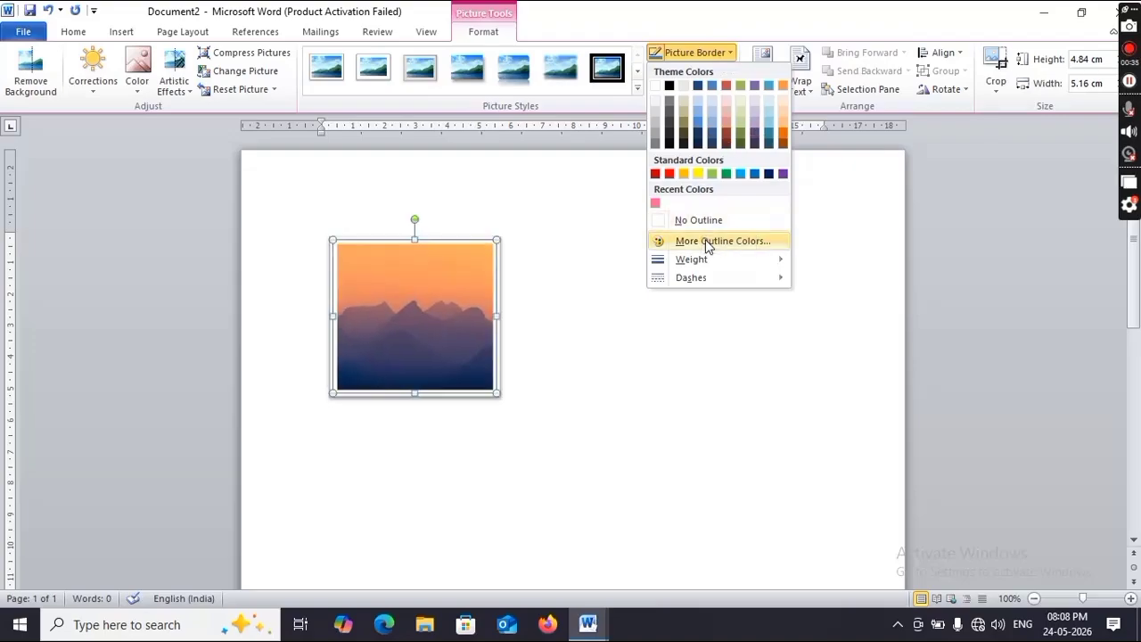
pyautogui.moveTo(709, 264)
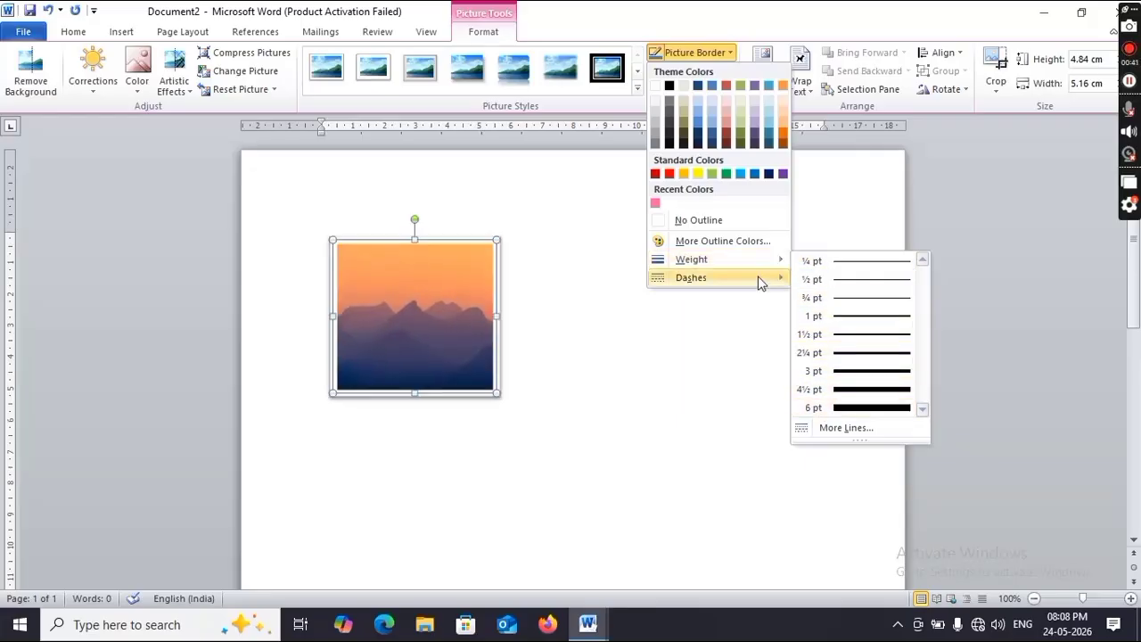
pyautogui.moveTo(758, 279)
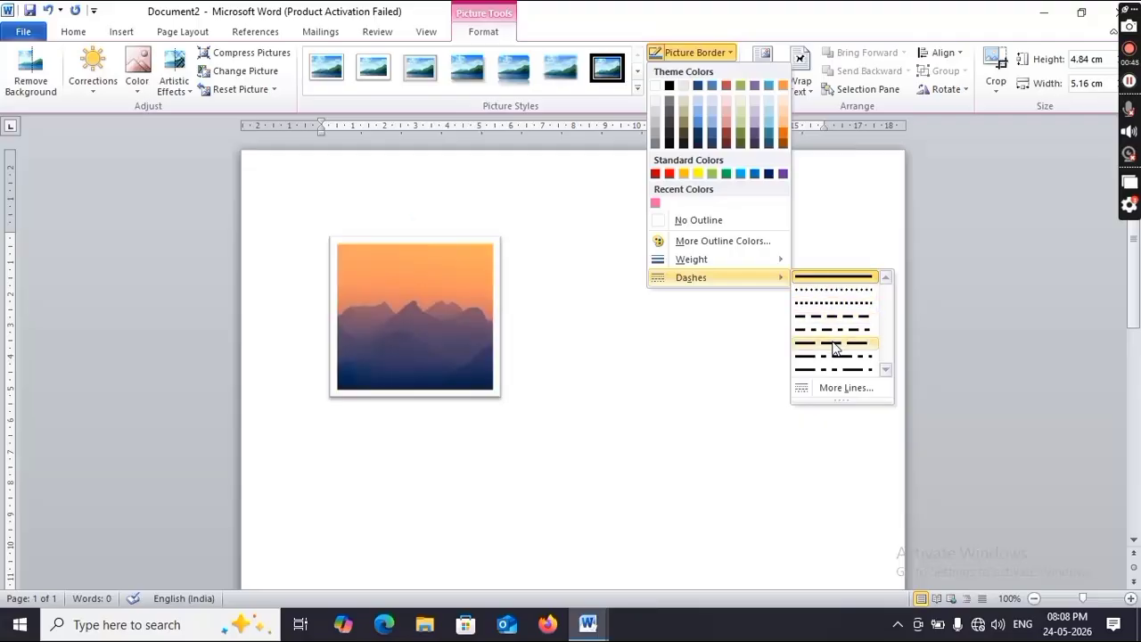
pyautogui.click(679, 380)
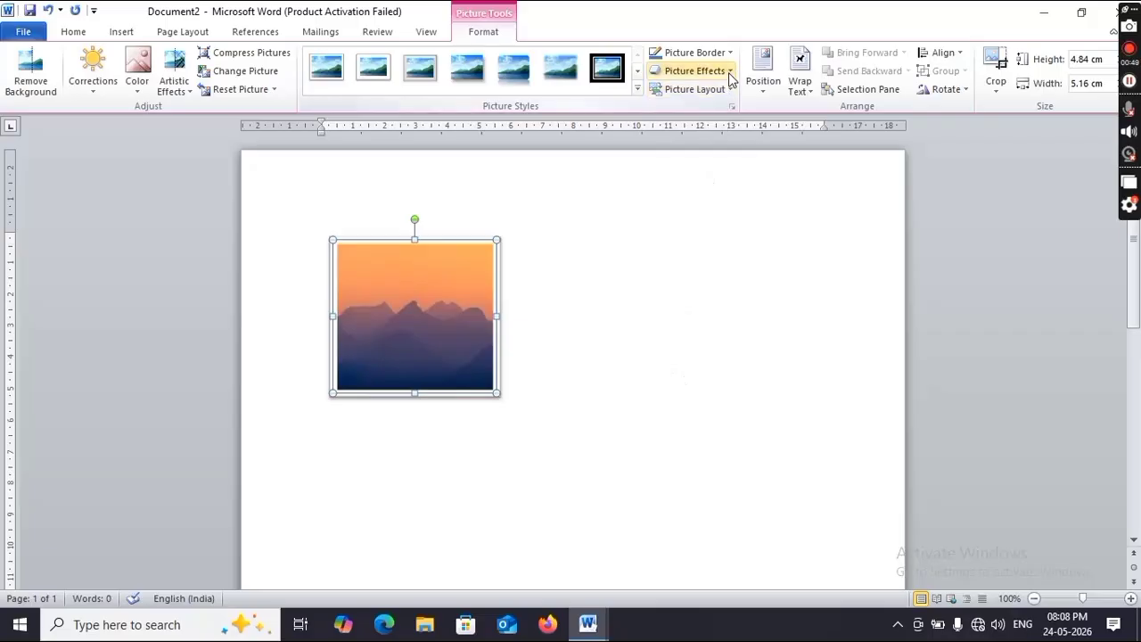
# - Preview the preset, shadow, reflection, glow, soft edge and bevel picture effects on the mountains picture
pyautogui.click(728, 72)
pyautogui.moveTo(730, 109)
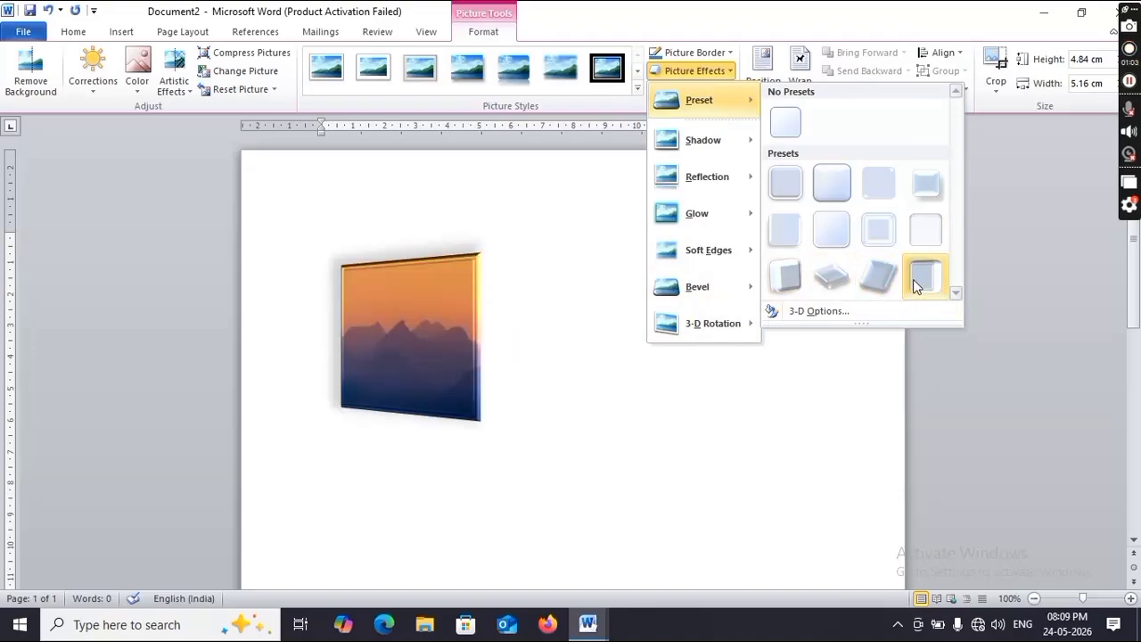
pyautogui.moveTo(702, 158)
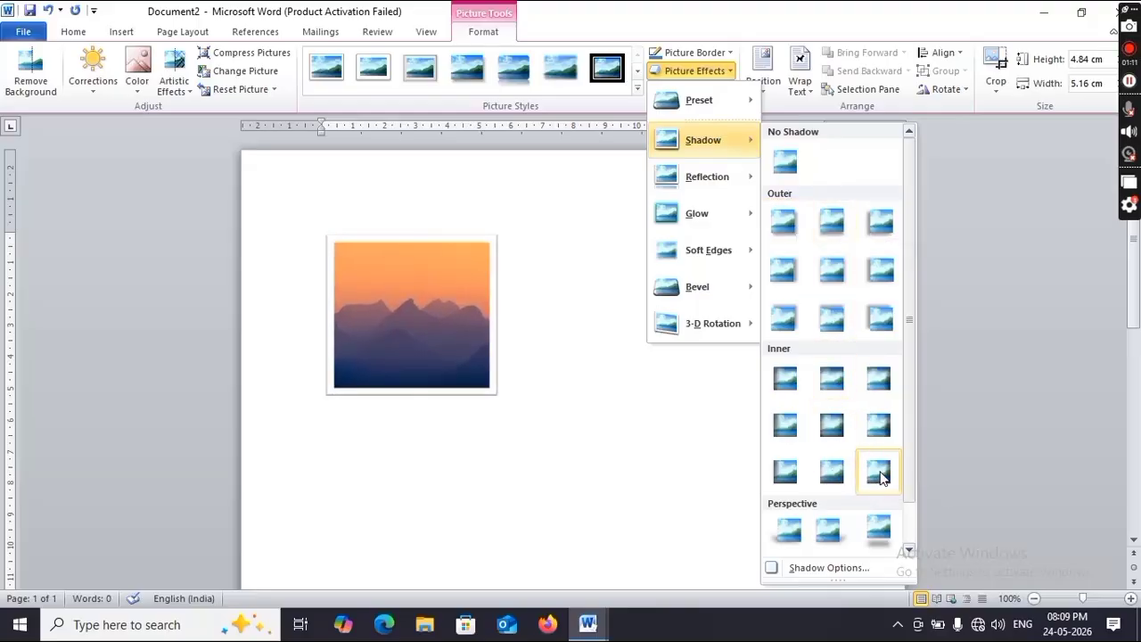
pyautogui.moveTo(906, 471); pyautogui.dragTo(908, 541)
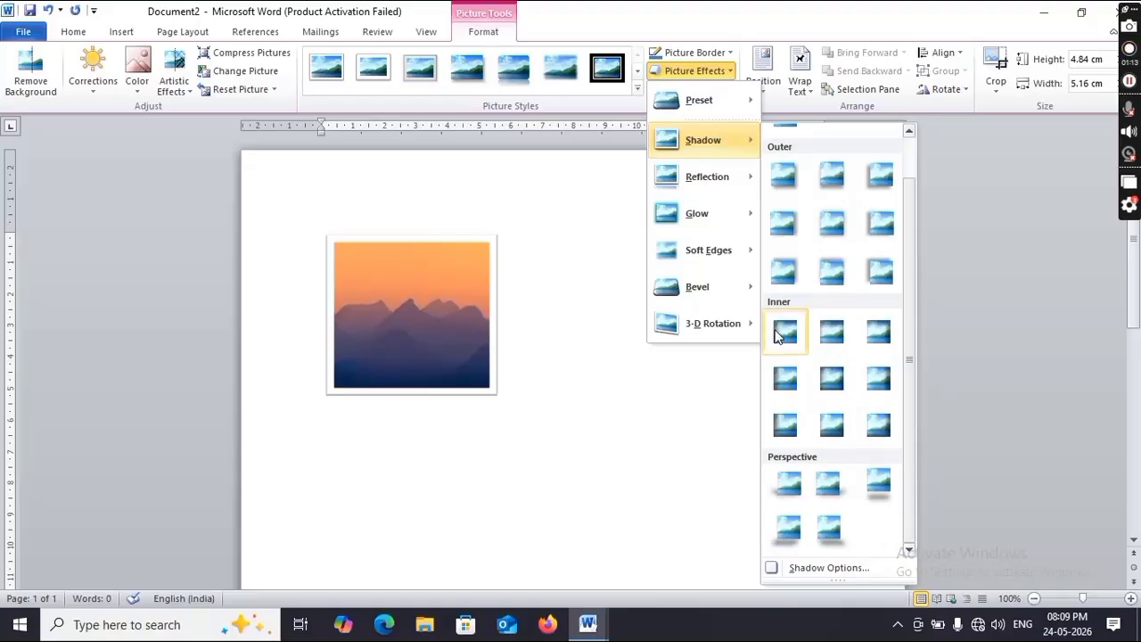
pyautogui.moveTo(732, 179)
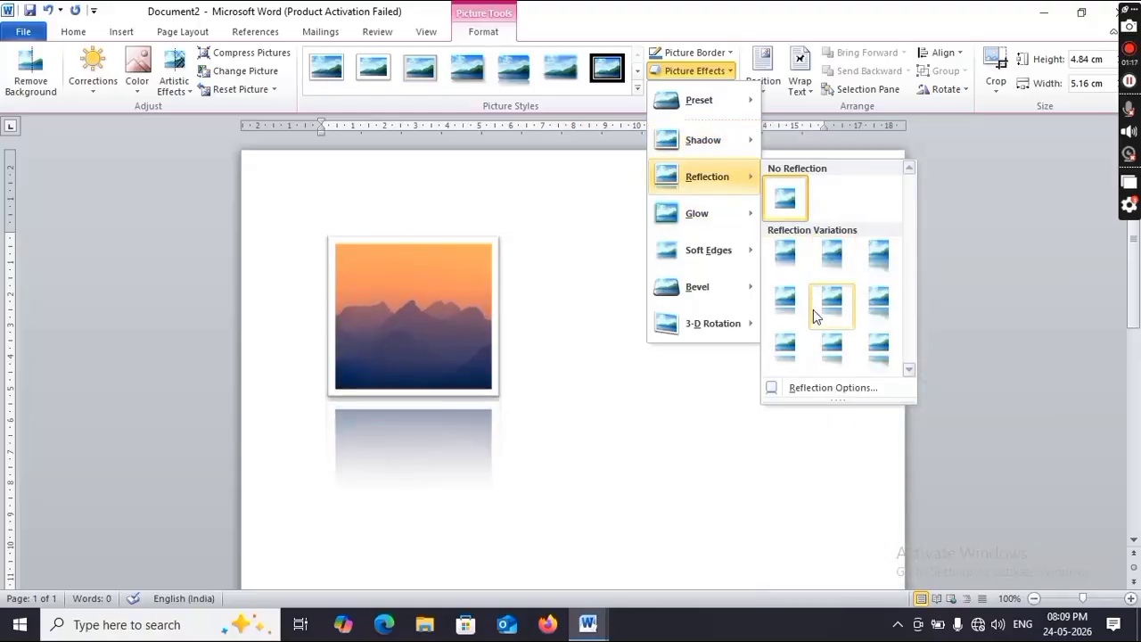
pyautogui.moveTo(724, 236)
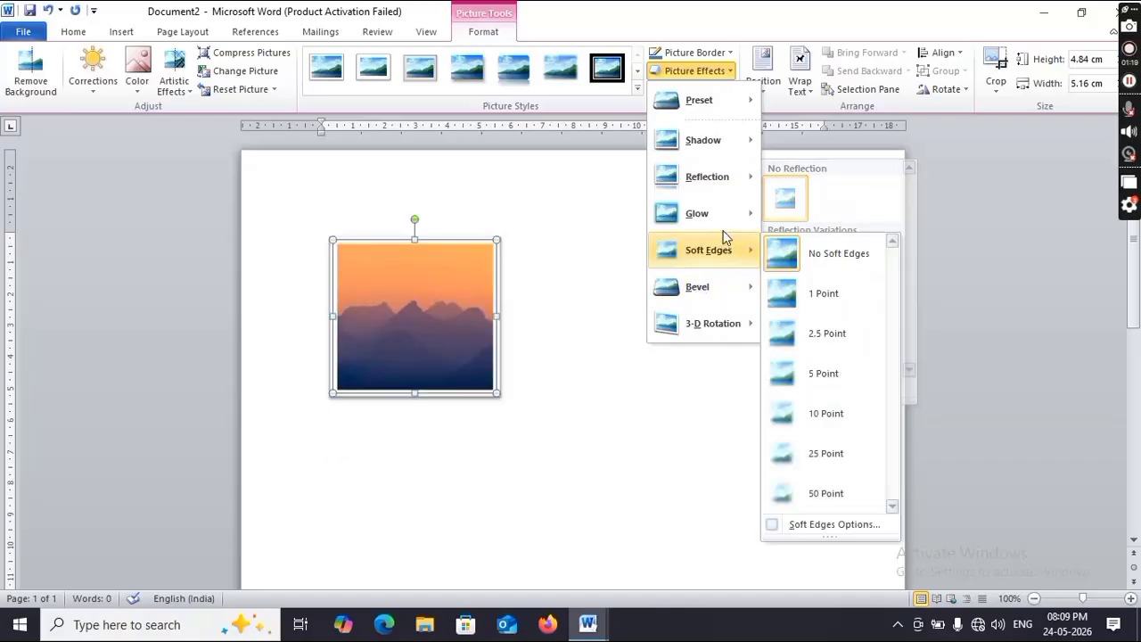
pyautogui.moveTo(727, 216)
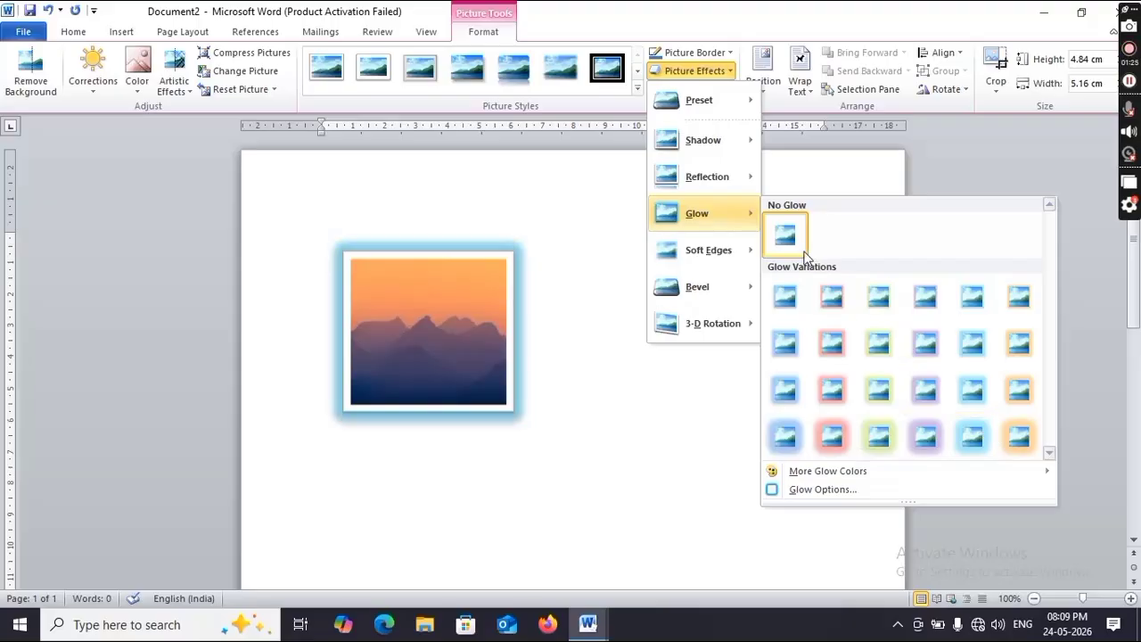
pyautogui.moveTo(753, 251)
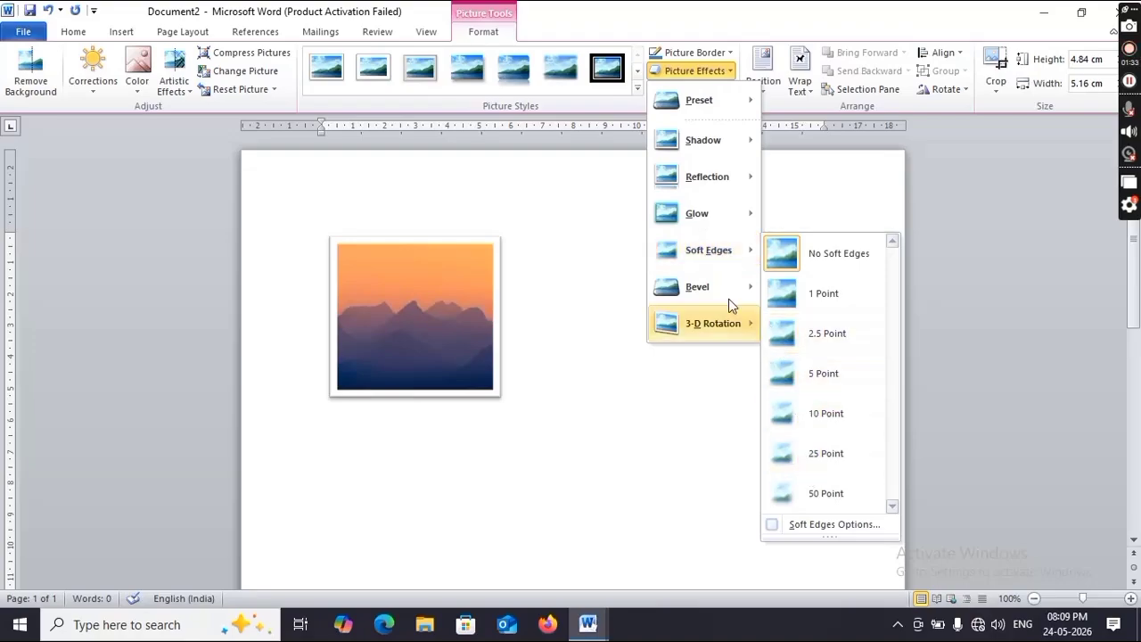
pyautogui.moveTo(728, 295)
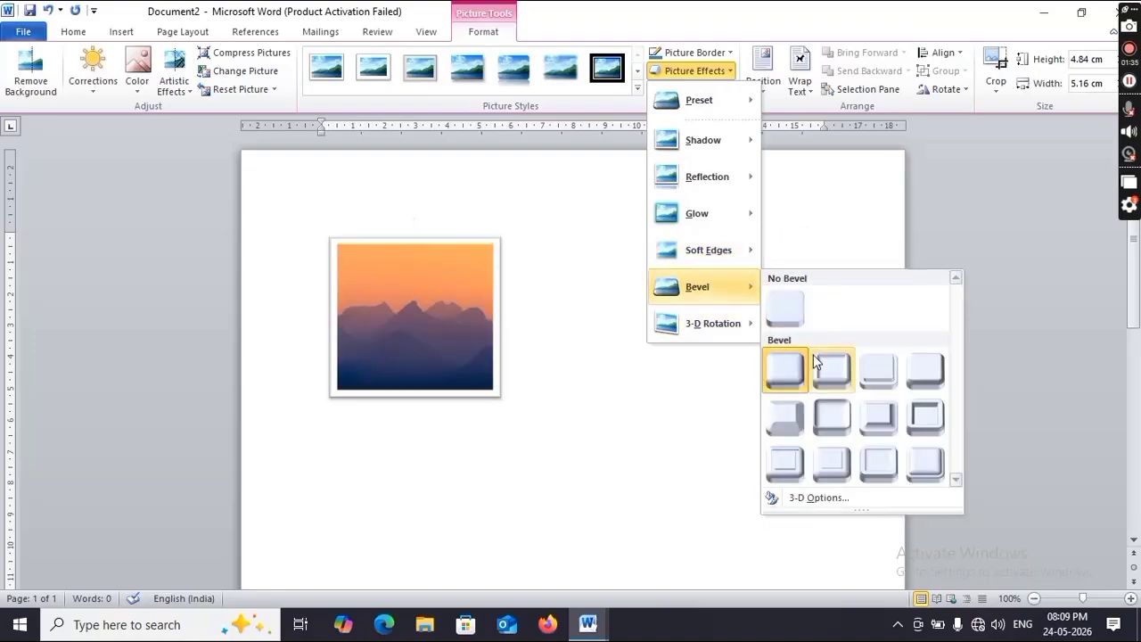